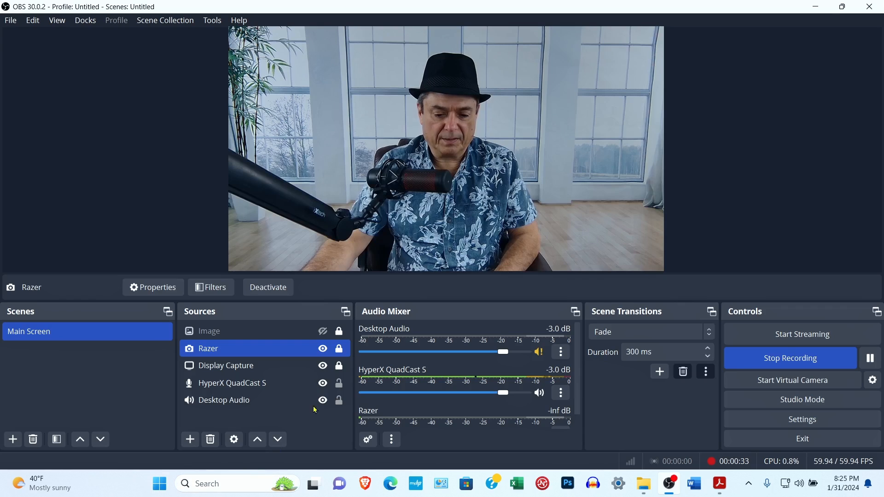
- Hide the Razer webcam source, then launch Windows Settings by searching 'sett'
left_click(323, 348)
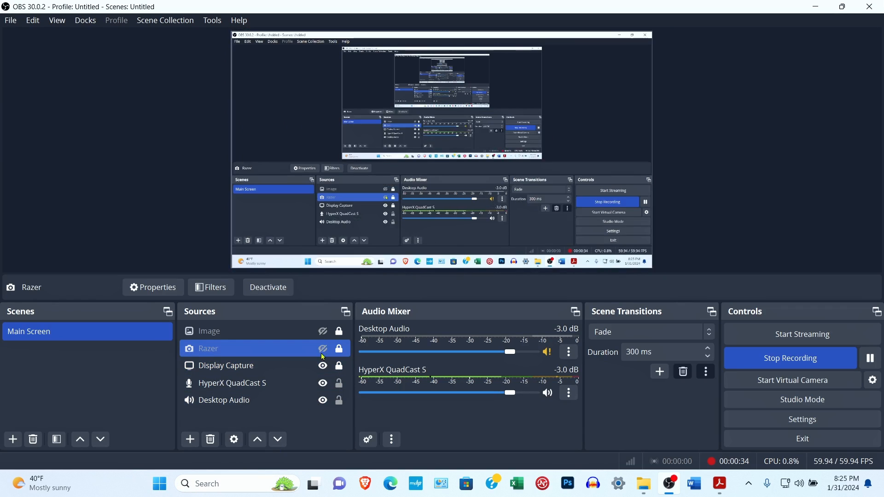
left_click(223, 483)
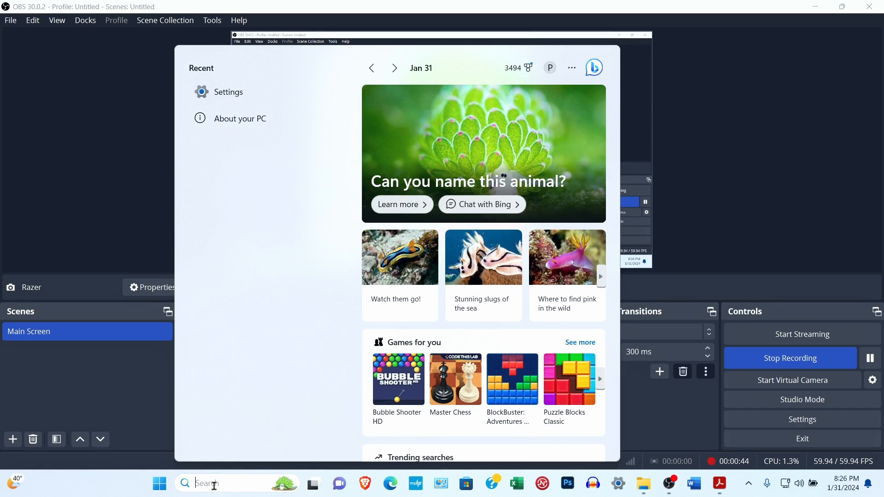
type("sett")
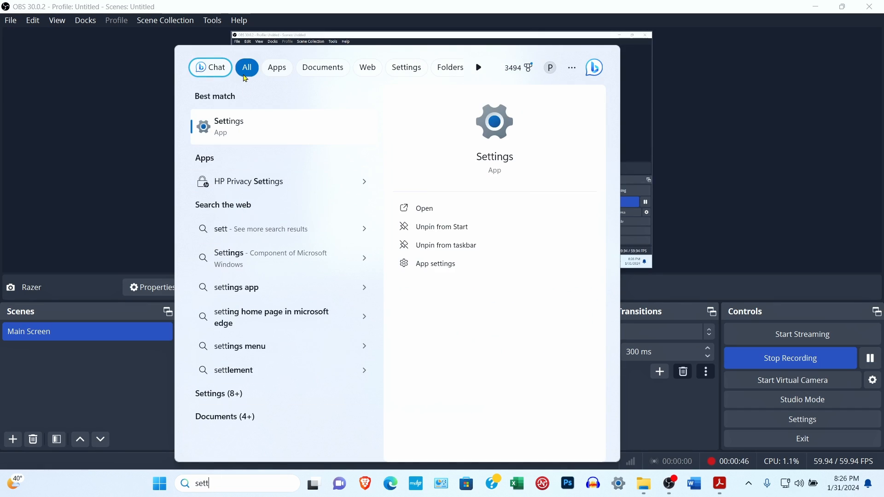
left_click(228, 133)
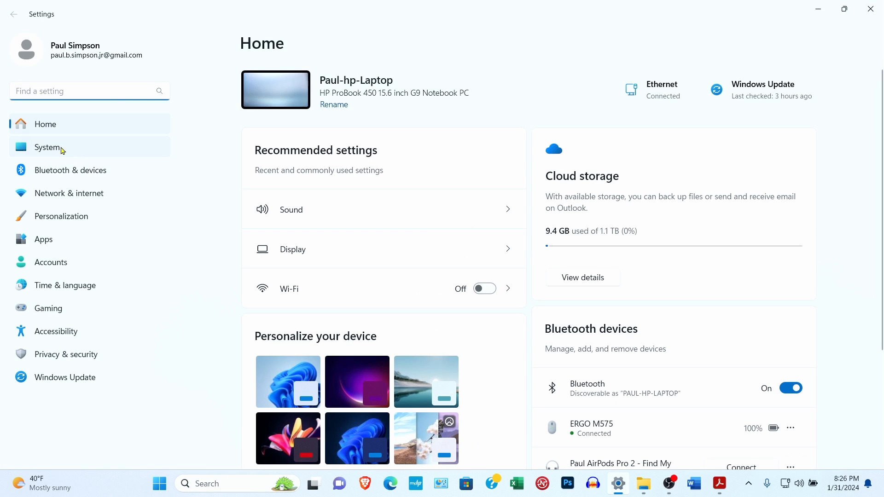
- Go to System > Sound in Windows Settings and scroll down to the Input devices
left_click(61, 148)
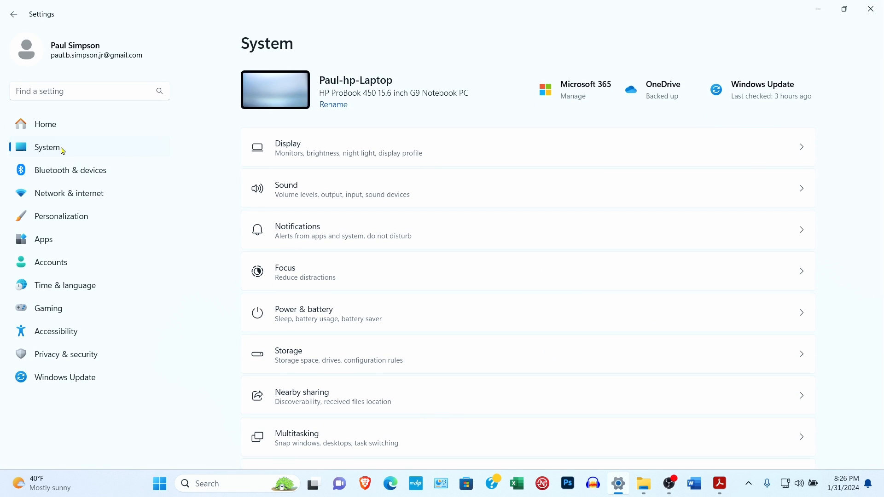
left_click(322, 194)
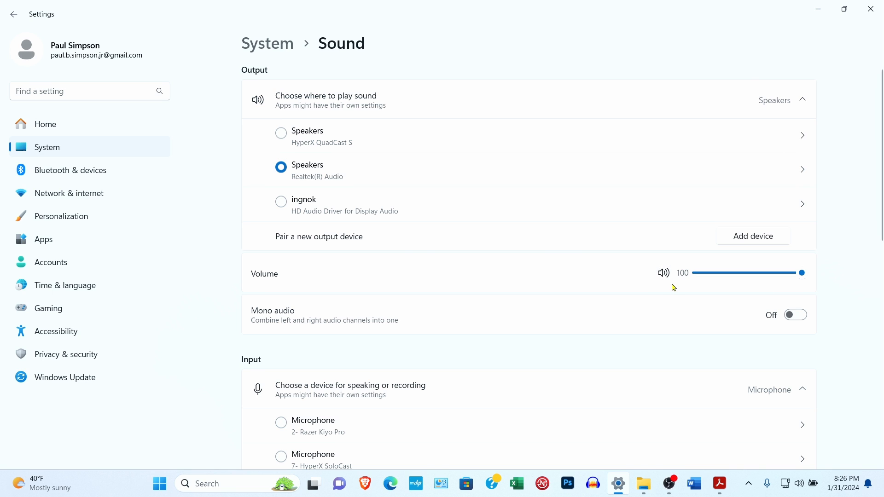
left_click_drag(881, 224, 881, 329)
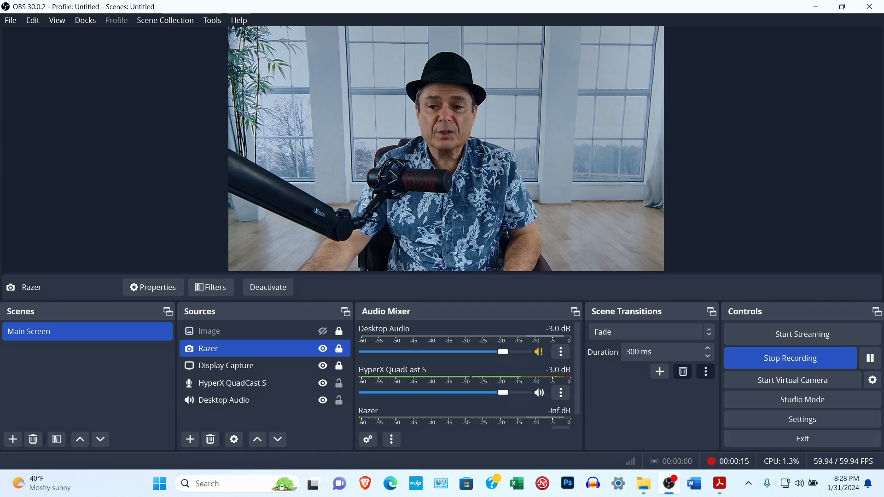
key("alt+Tab")
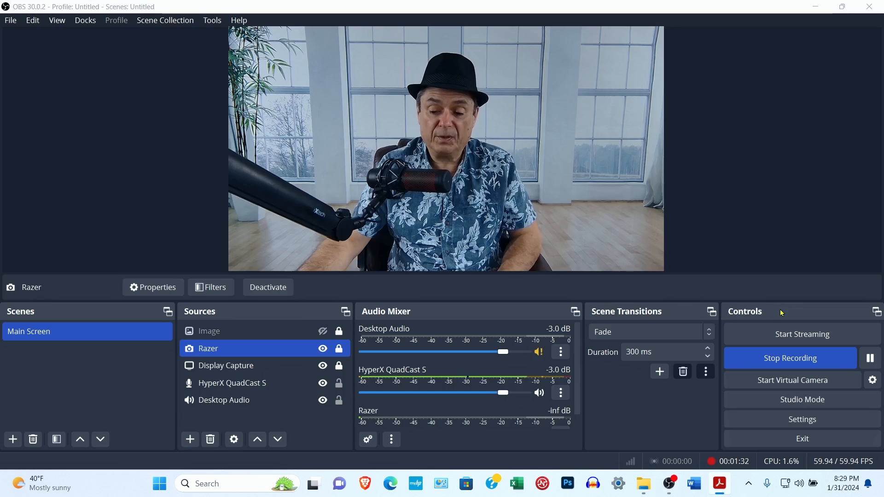
- Undock Controls, widen Scenes, re-dock Controls beside Scenes, and float Scene Transitions
left_click_drag(782, 314, 78, 241)
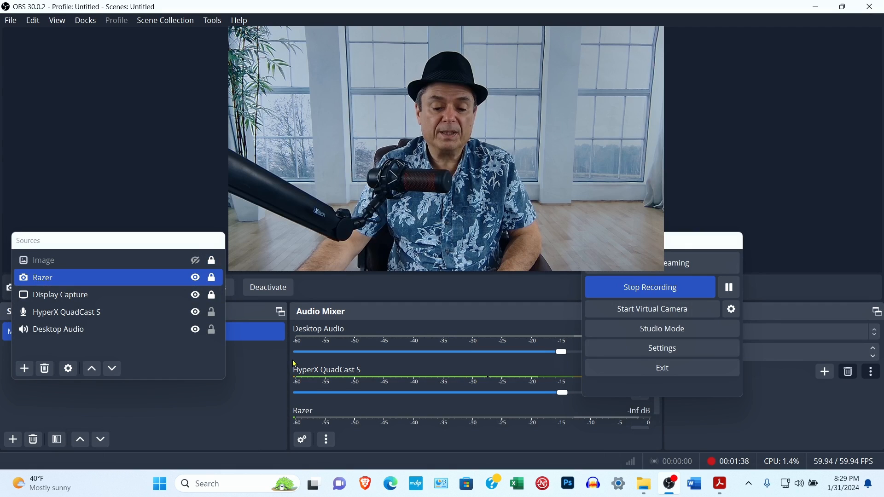
left_click_drag(290, 357, 549, 387)
left_click_drag(710, 241, 594, 314)
left_click_drag(829, 316, 785, 226)
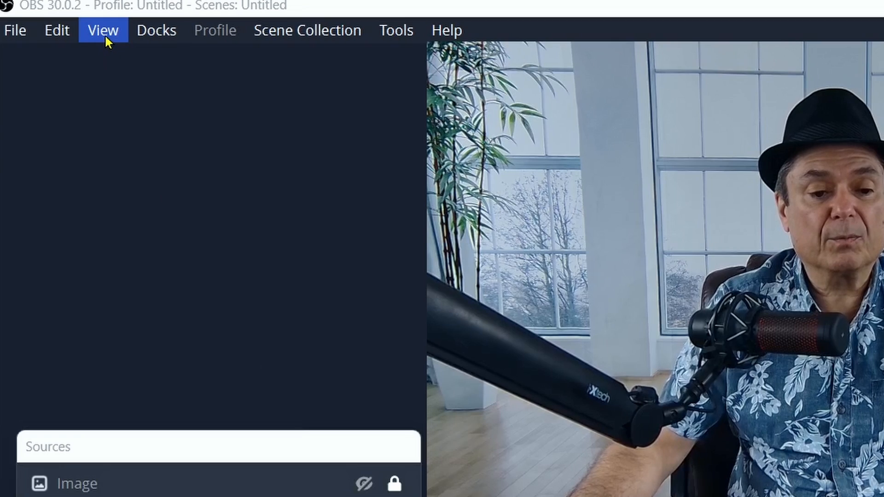
- Reset the UI to its default layout and hide the Scene Transitions dock
left_click(106, 32)
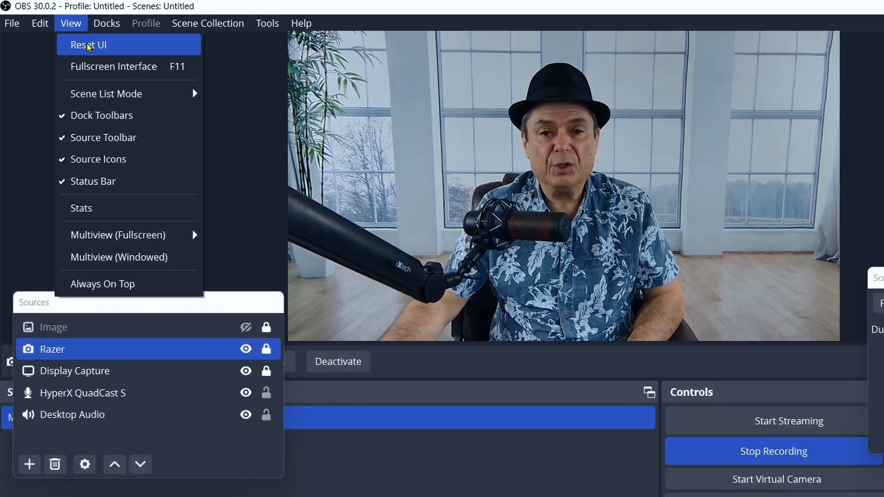
left_click(130, 63)
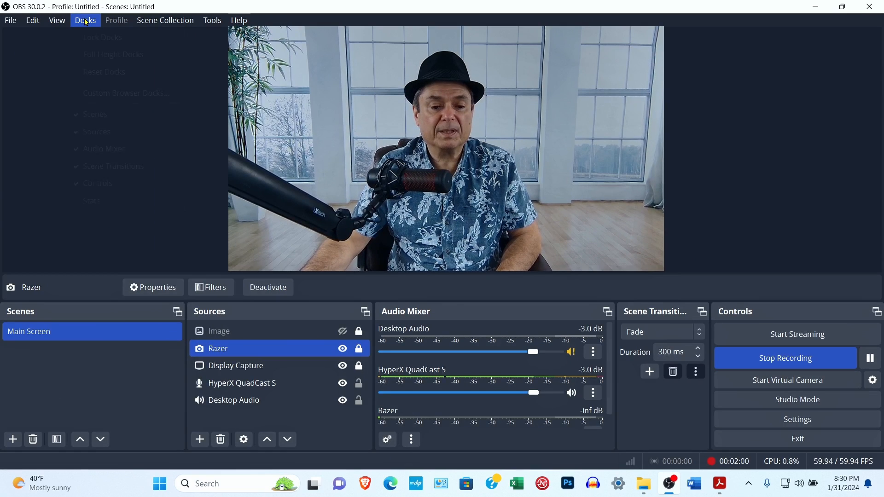
left_click(85, 20)
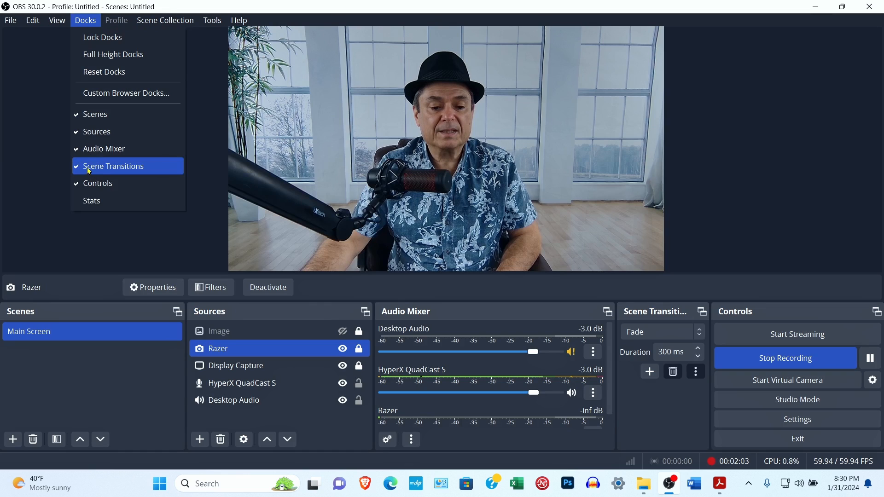
left_click(146, 170)
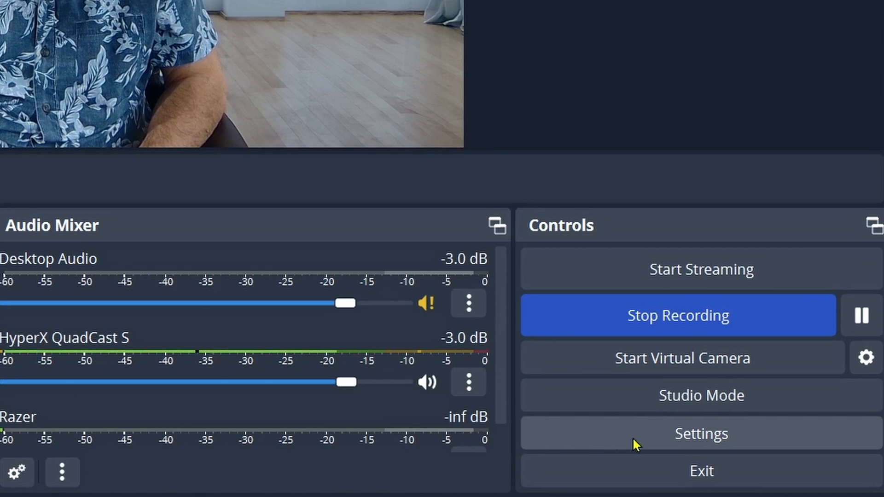
- In OBS Settings > Output, switch Output Mode to Advanced
left_click(701, 437)
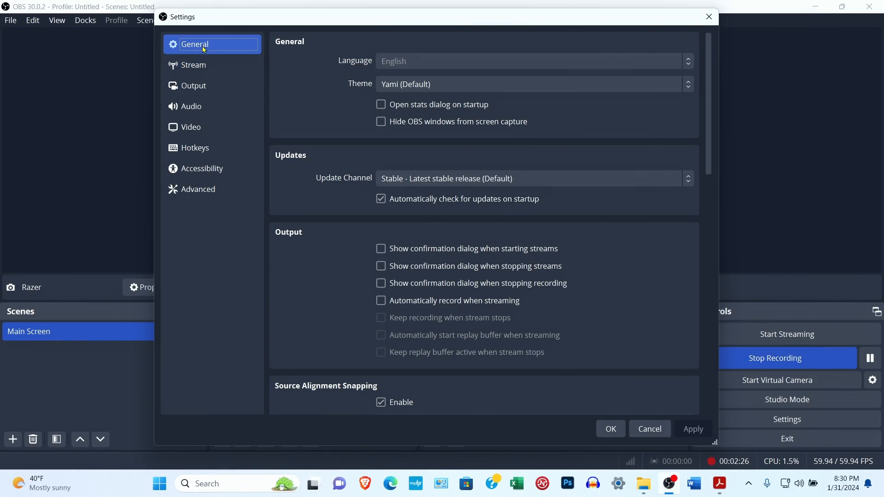
left_click(212, 85)
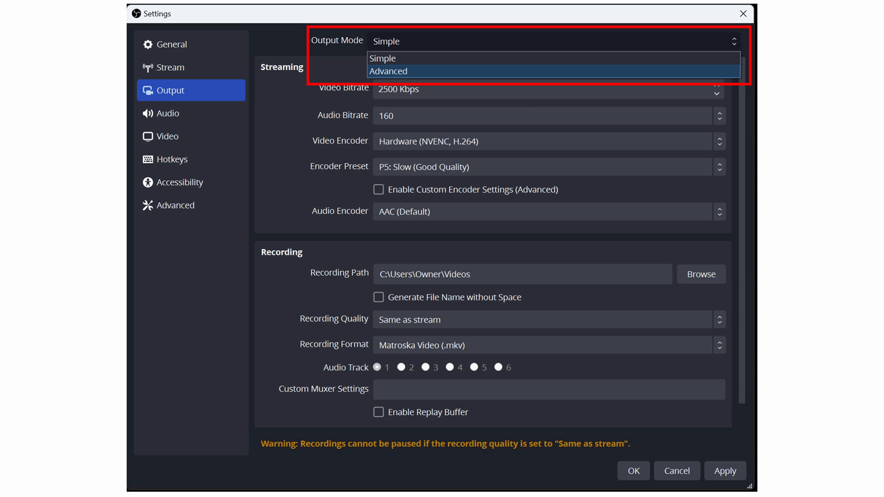
left_click(388, 71)
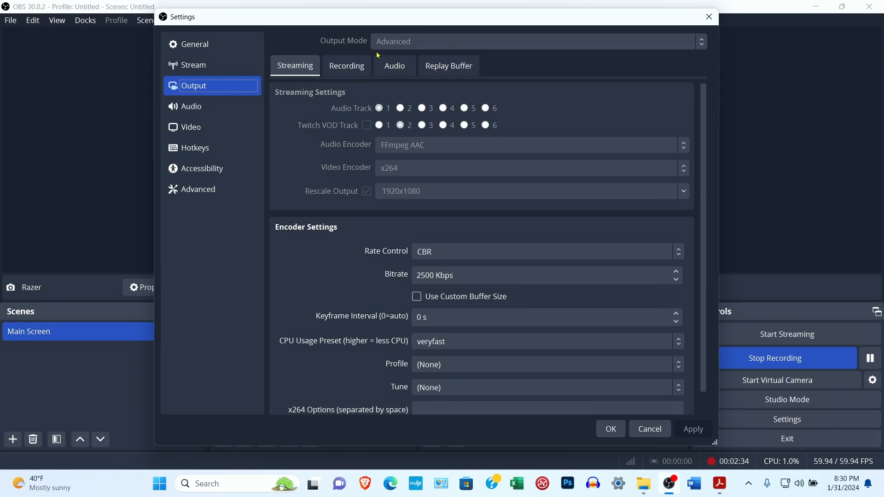
left_click(344, 70)
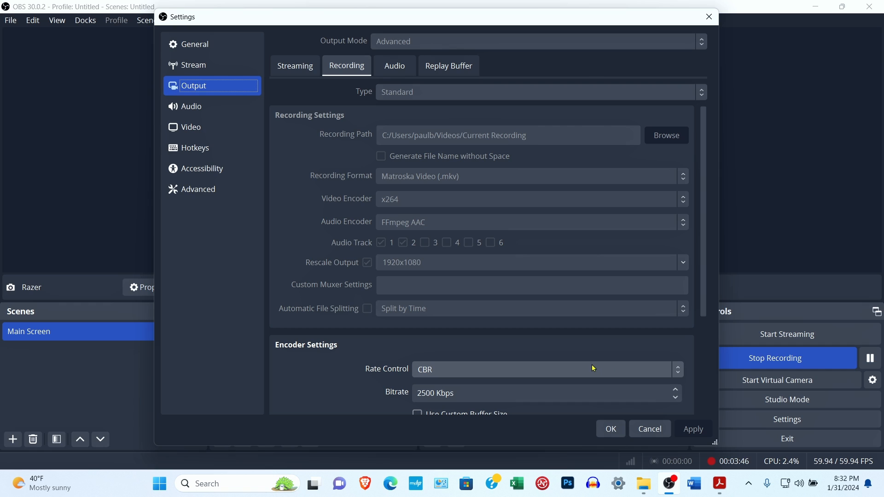
- Review the Recording settings, then view the Audio tab's tracks at 320 bitrate
scroll(701, 271, "down", 5)
scroll(701, 272, "up", 5)
left_click(399, 67)
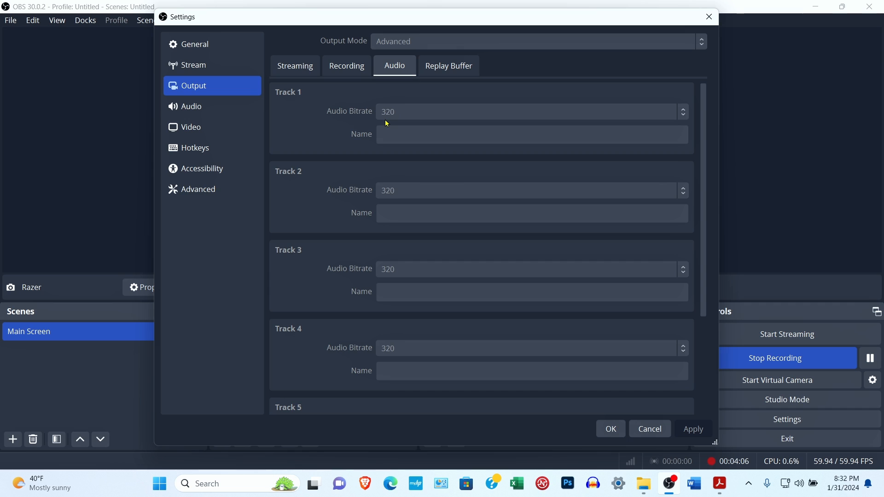
left_click(204, 111)
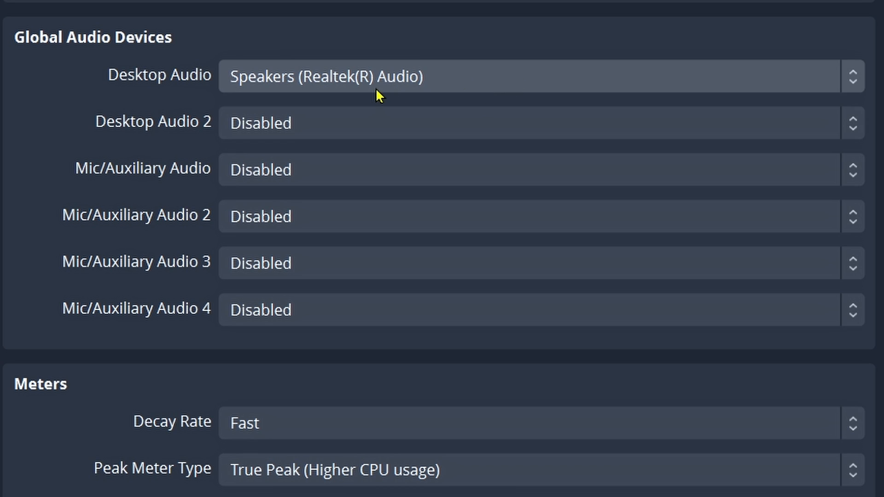
left_click(853, 76)
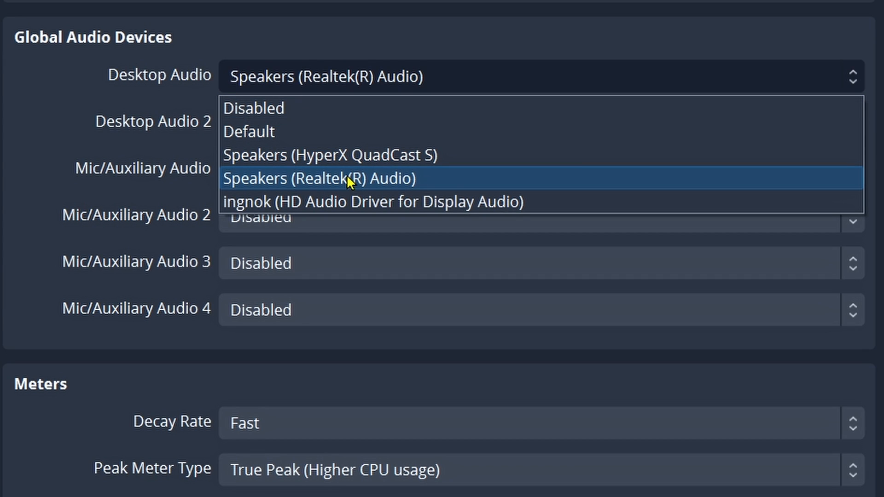
left_click(20, 91)
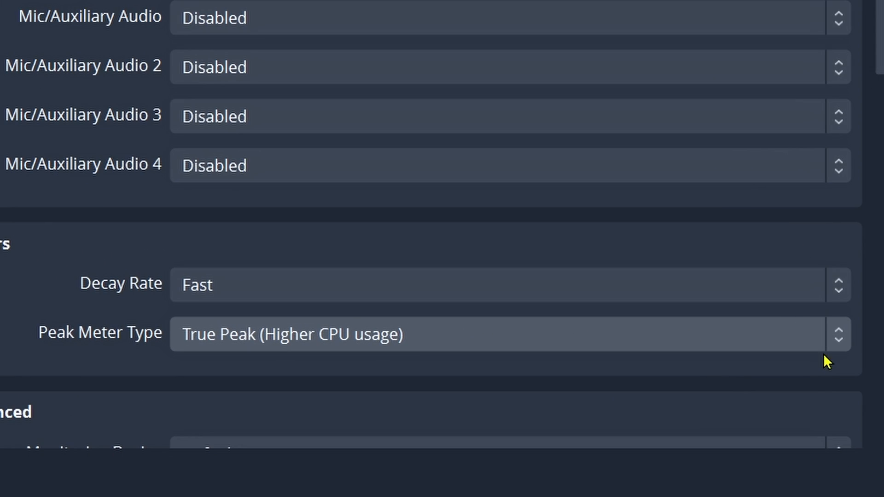
- Keep True Peak as the peak meter type and apply the Mono audio settings
left_click(687, 335)
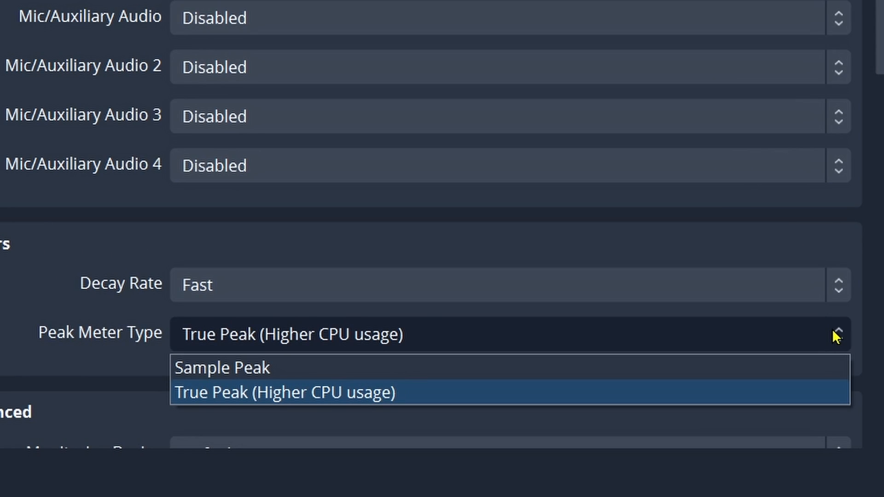
left_click(96, 360)
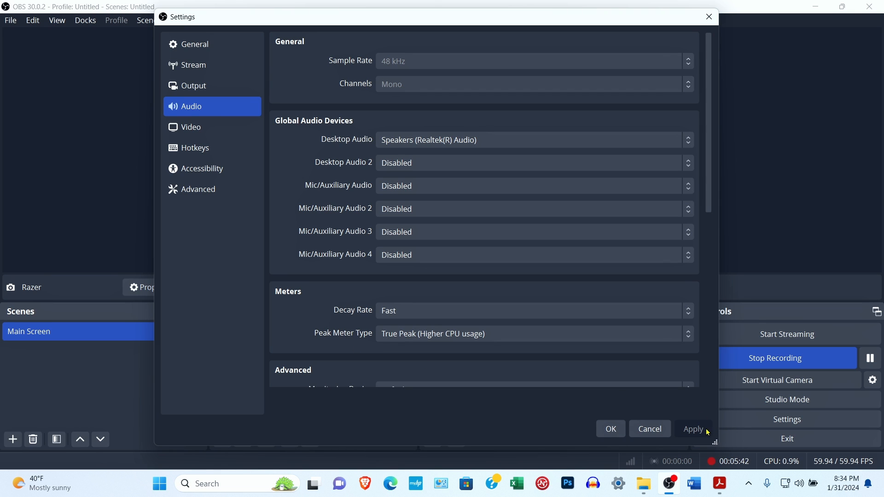
left_click(616, 431)
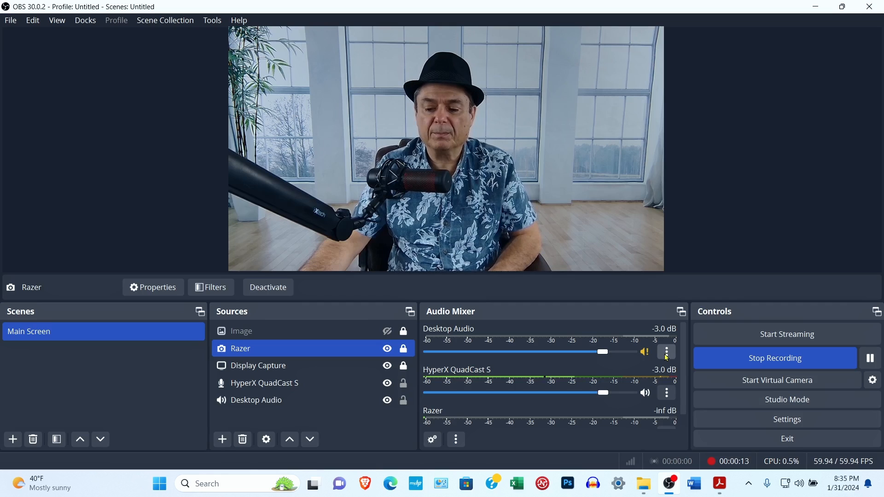
- Open Advanced Audio Properties from the mixer and enlarge the dialog
scroll(671, 352, "down", 1)
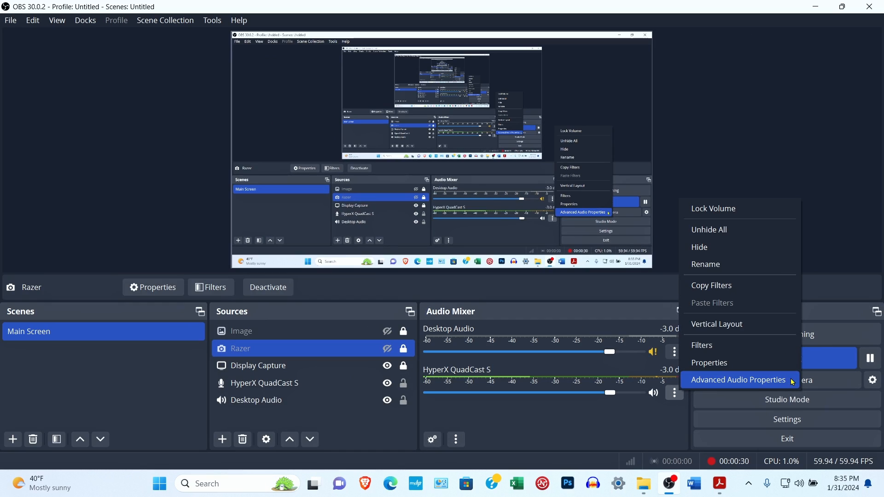
left_click(714, 326)
left_click_drag(662, 125, 669, 71)
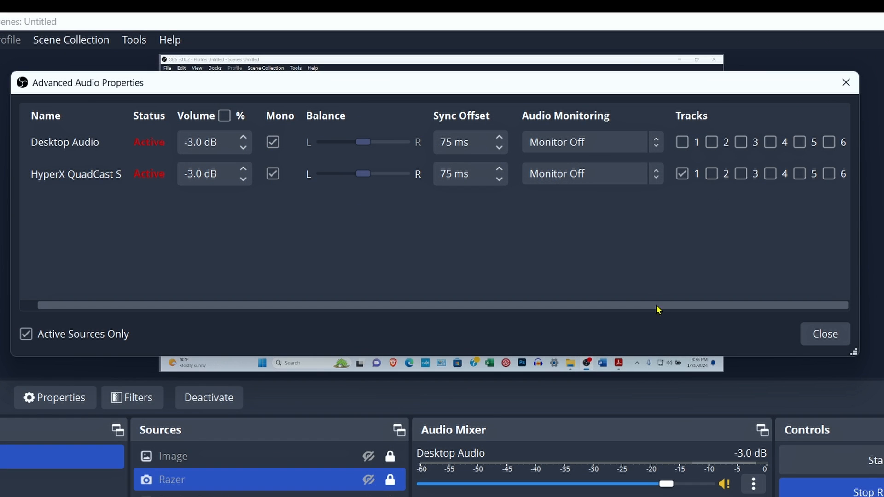
- Drag within the Advanced Audio Properties dialog to adjust the audio sources
left_click_drag(656, 305, 596, 309)
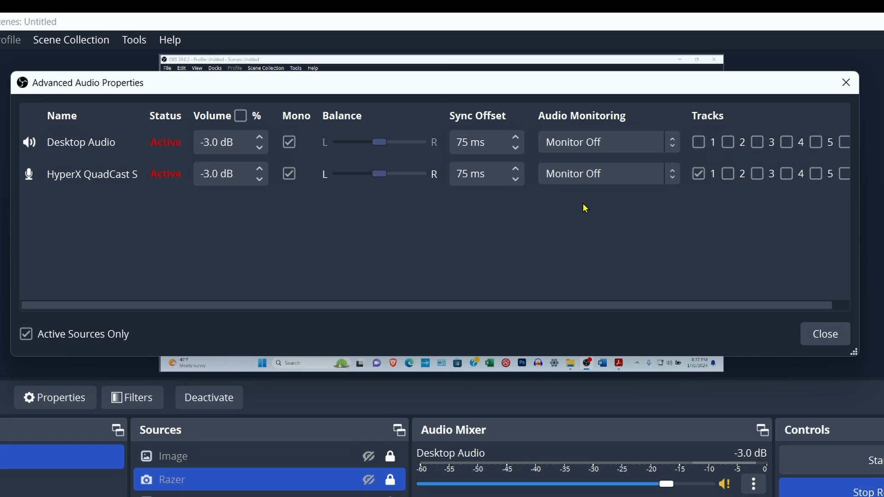
- Leave the HyperX mic's monitoring off, check its tracks, and close Advanced Audio Properties
left_click(672, 174)
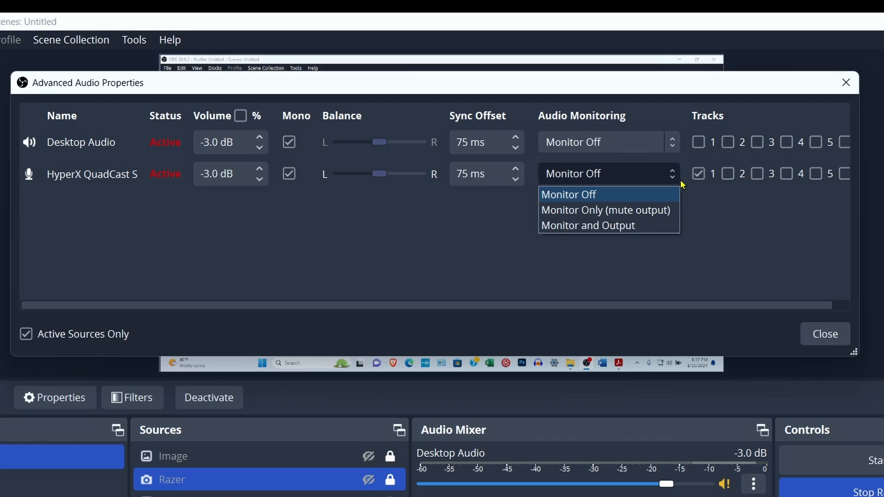
left_click(708, 233)
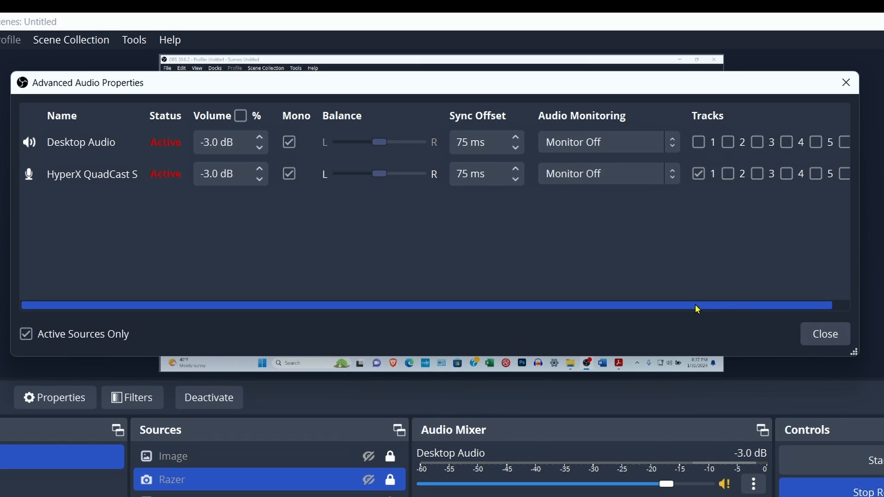
left_click_drag(695, 305, 768, 304)
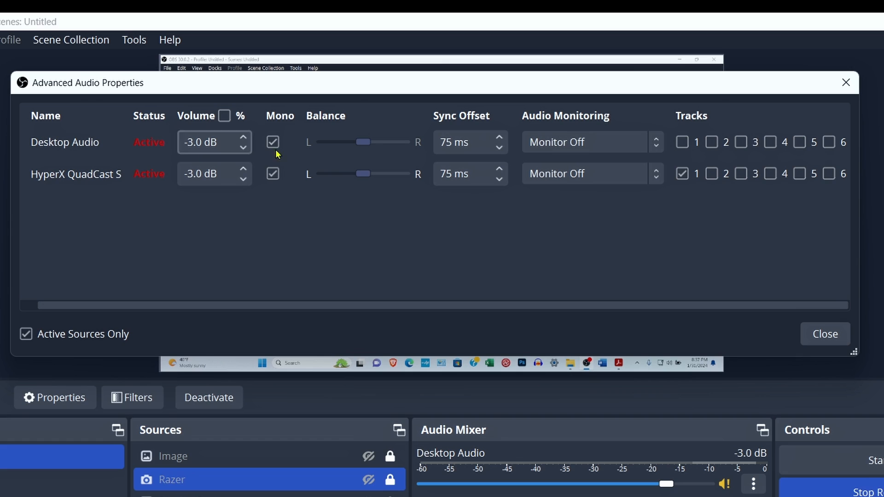
left_click(826, 335)
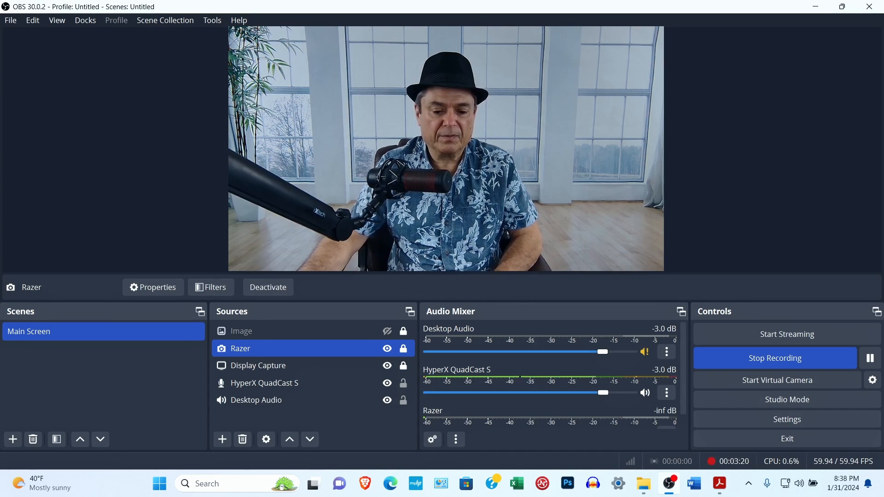
- Add a new Audio Input Capture source from the Sources + menu
left_click(222, 440)
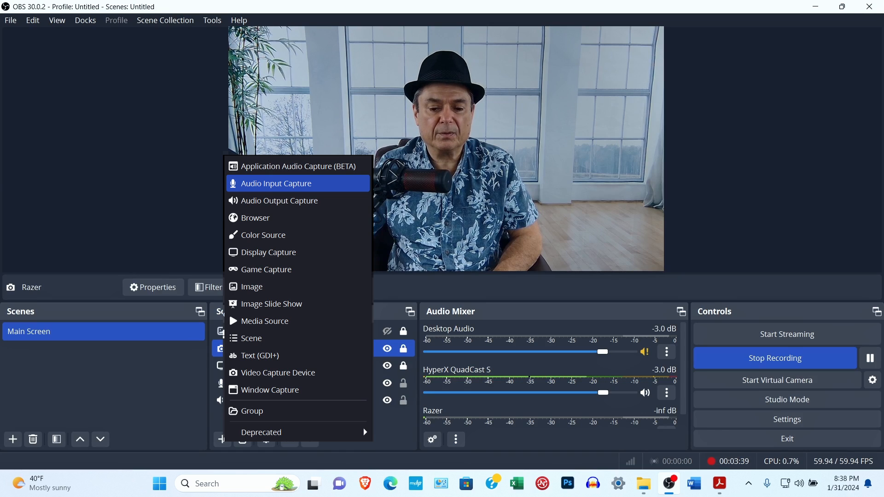
key("Return")
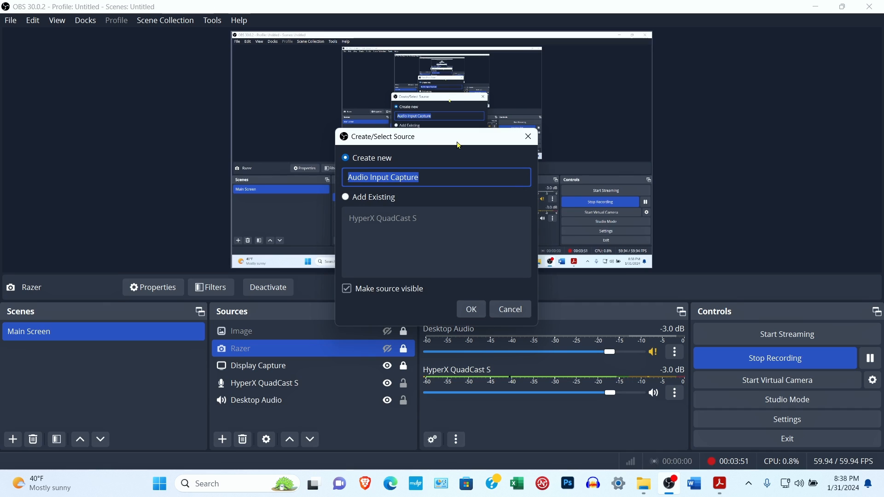
- Keep Create new selected and name the new source 'HyperX SoloCast'
left_click_drag(497, 83, 476, 63)
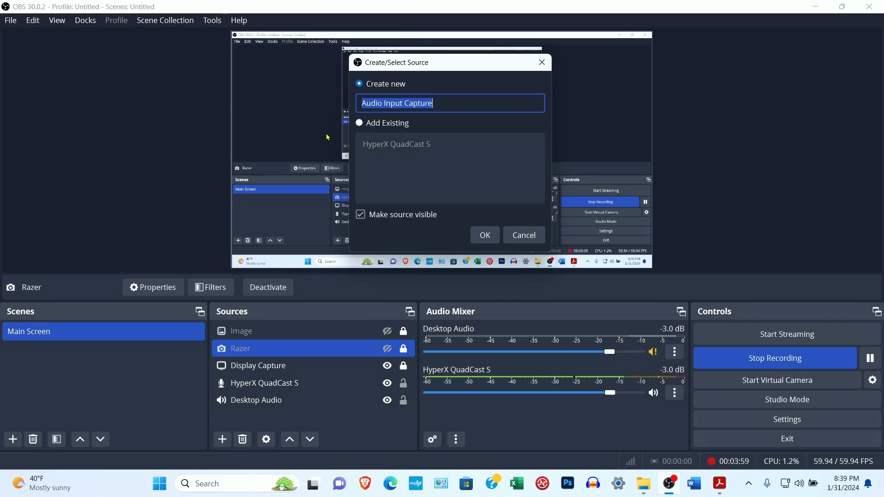
left_click(368, 123)
left_click(387, 147)
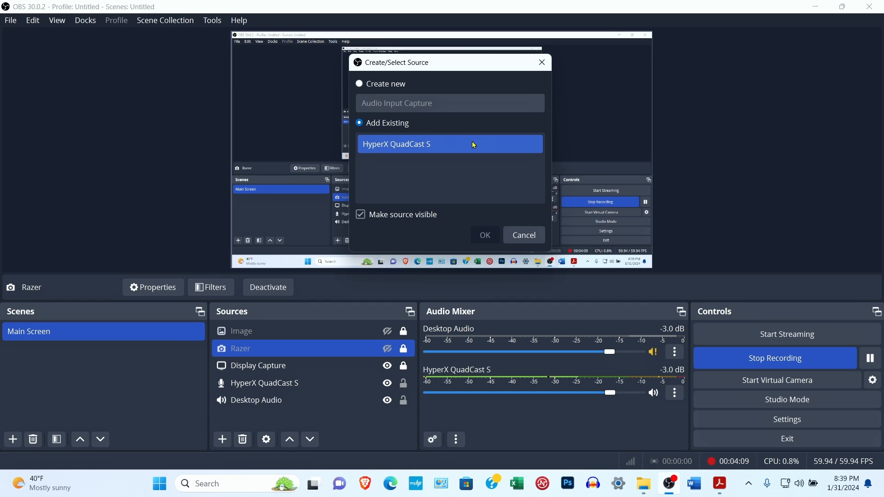
left_click(359, 85)
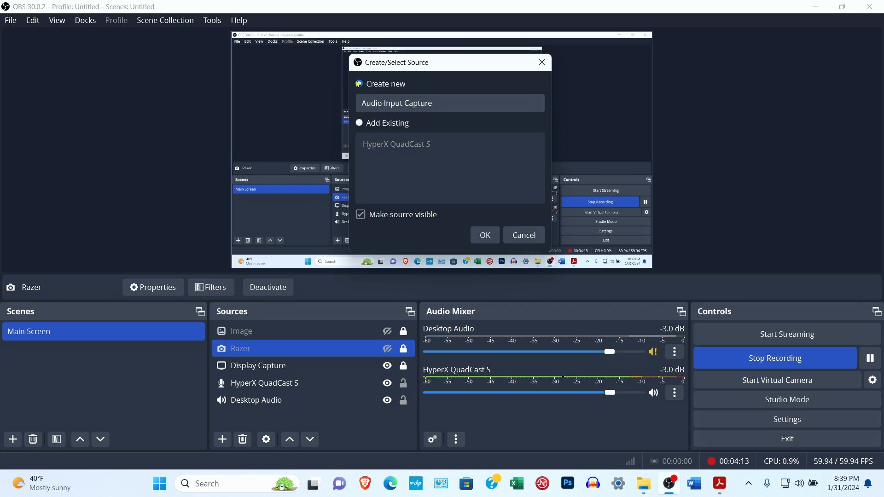
left_click(447, 102)
left_click_drag(447, 103, 316, 109)
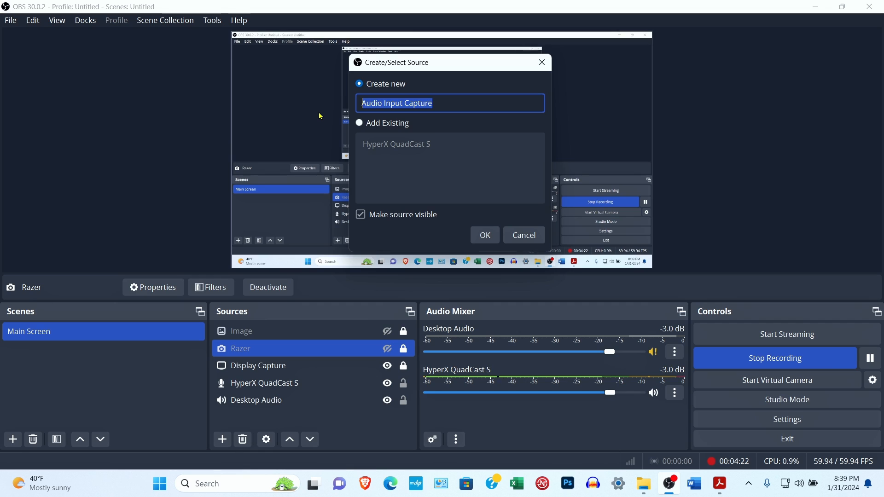
type("HyperX SoloCast")
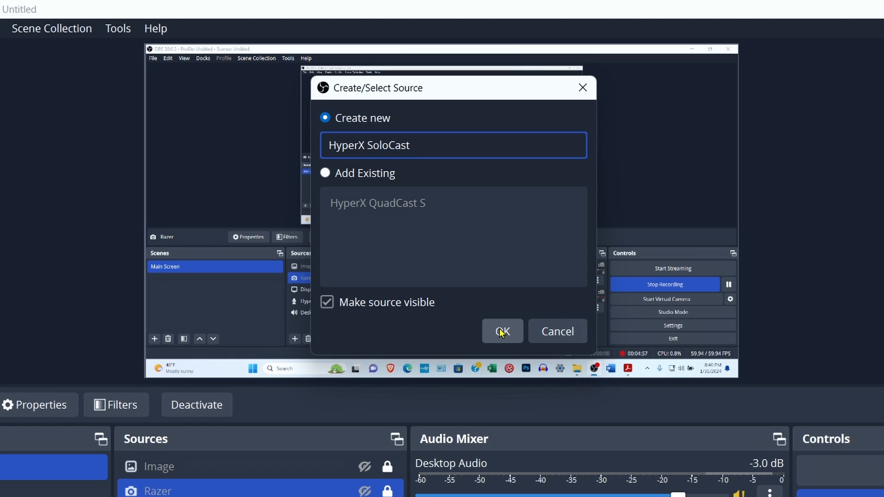
- Create the HyperX SoloCast source using the Microphone (7- HyperX SoloCast) device
left_click(502, 333)
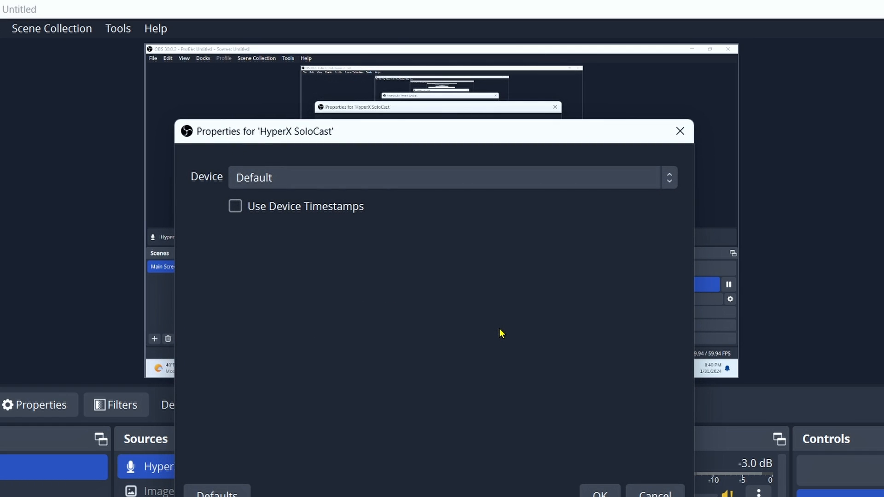
left_click_drag(655, 134, 653, 93)
left_click(667, 136)
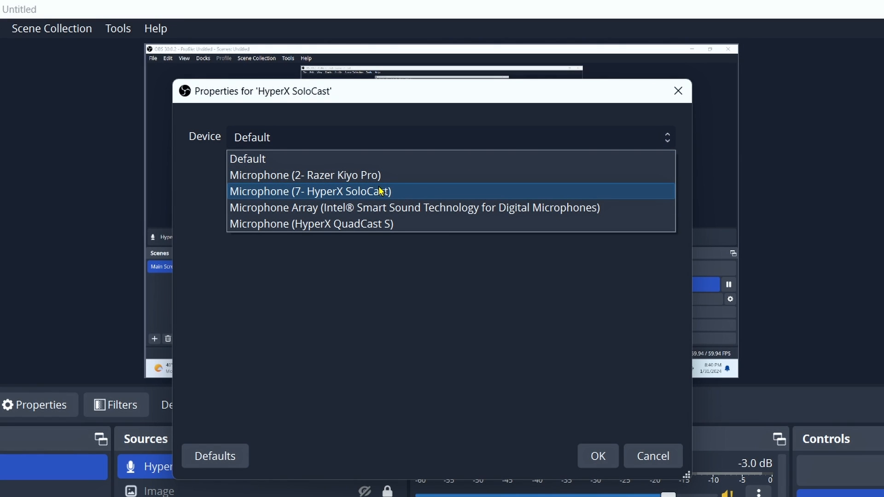
left_click(397, 191)
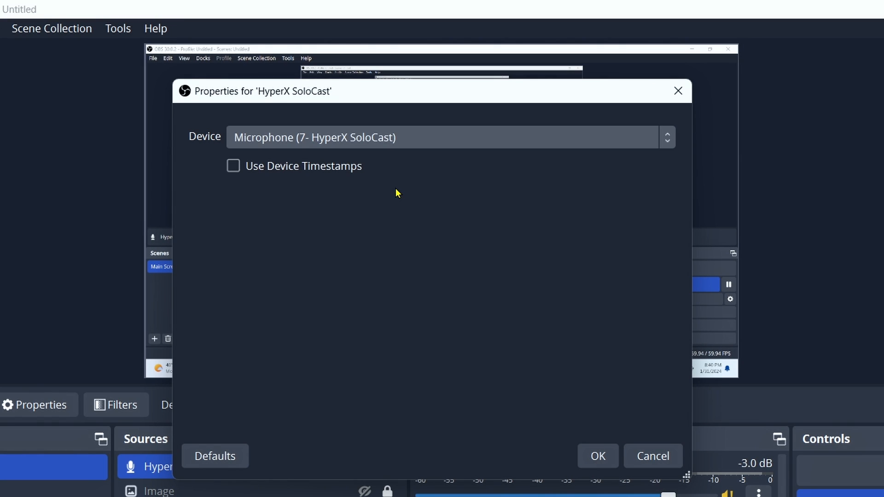
left_click(596, 456)
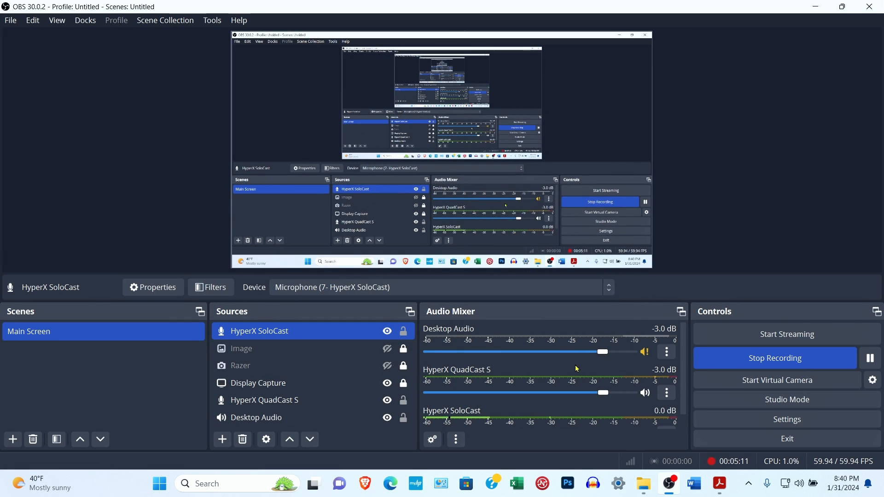
- Mute the HyperX SoloCast channel in the Audio Mixer, leaving it at 0.0 dB
left_click_drag(682, 378, 683, 396)
left_click(647, 420)
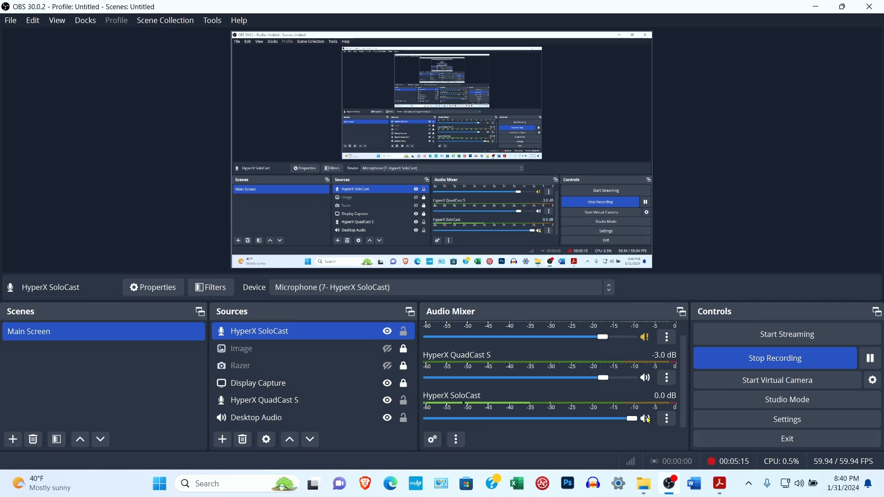
left_click_drag(684, 394, 683, 380)
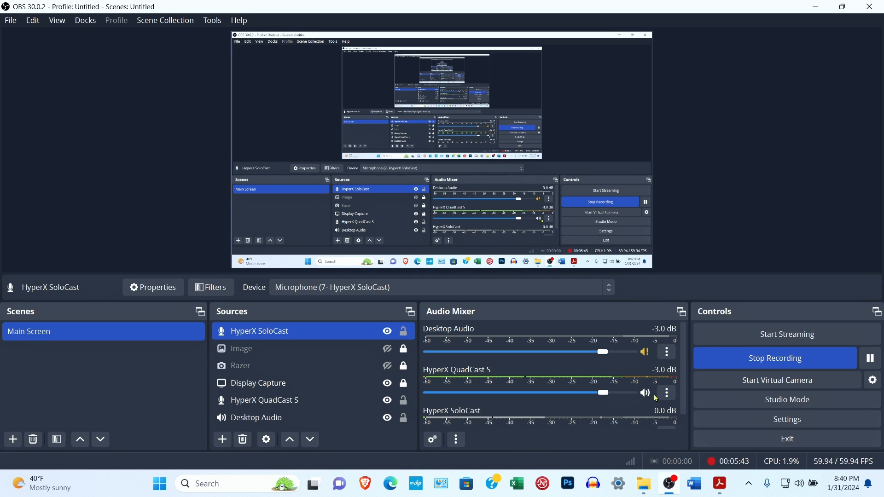
scroll(682, 391, "down", 2)
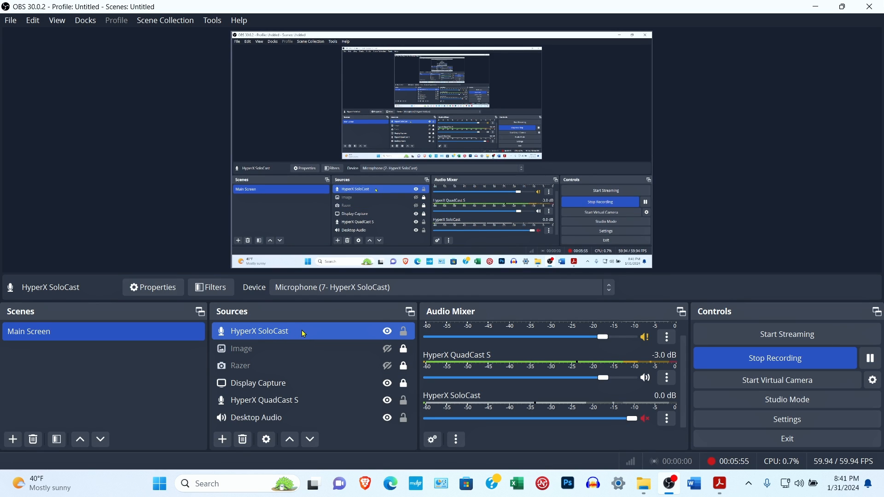
- Move HyperX SoloCast three places down below Display Capture and show the Razer webcam
left_click(311, 440)
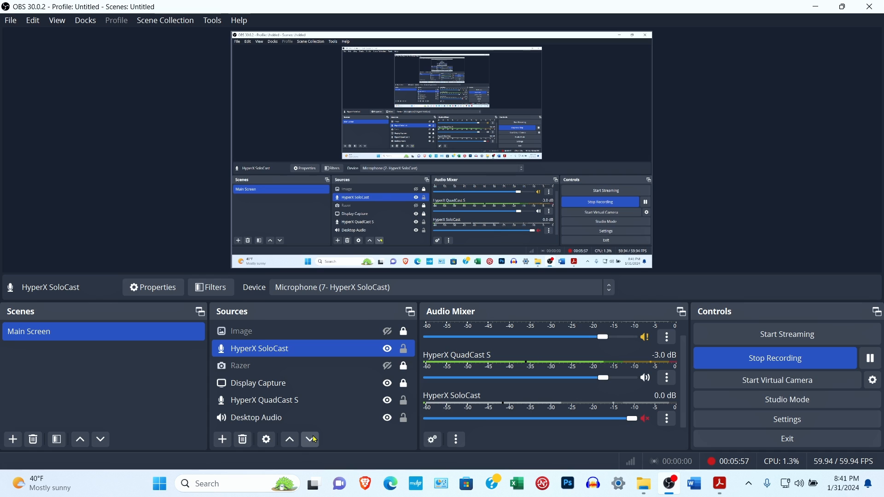
left_click(311, 439)
left_click(312, 439)
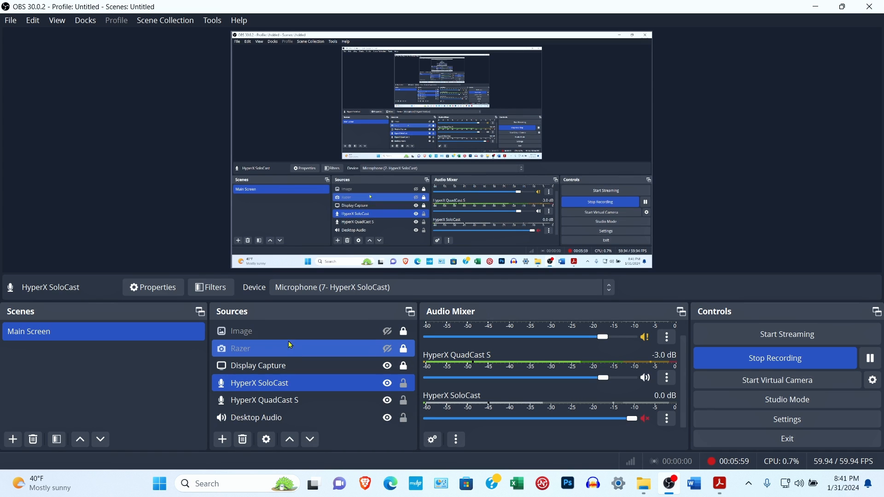
left_click(388, 350)
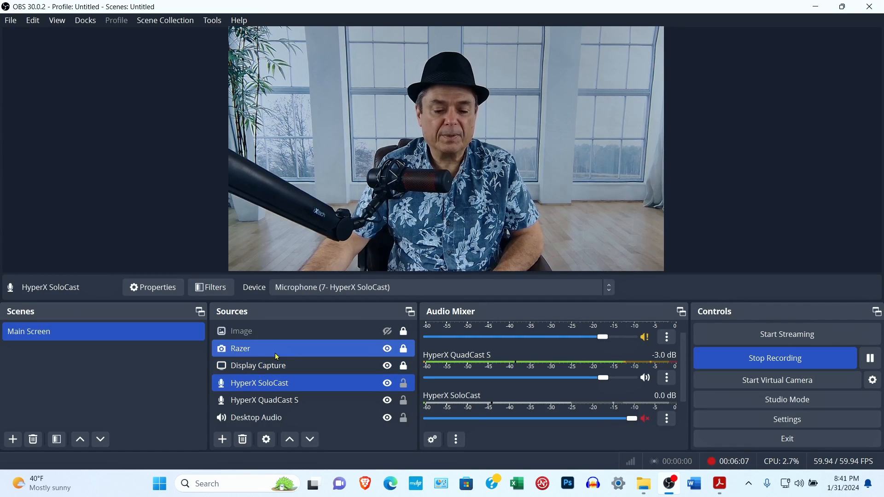
left_click(318, 369)
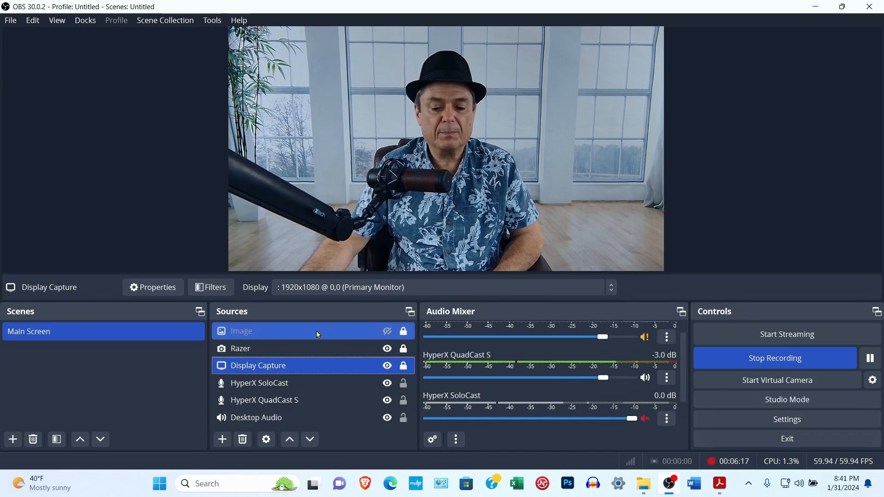
left_click(387, 336)
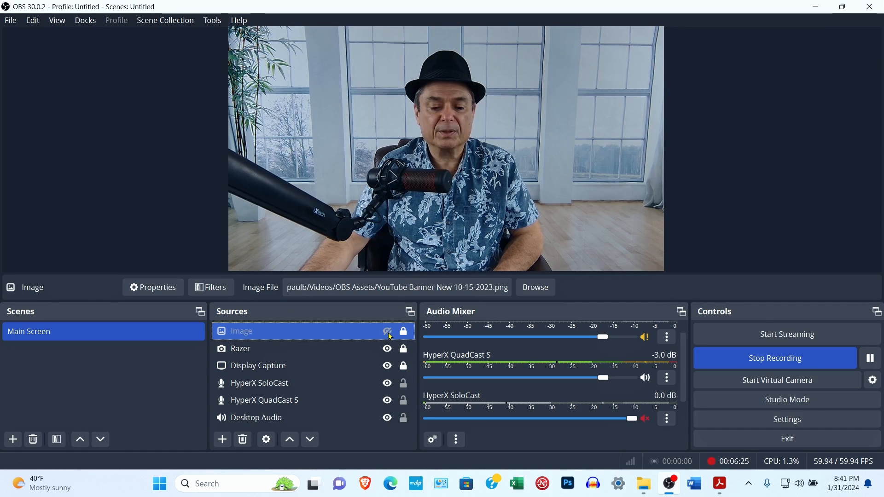
left_click(388, 333)
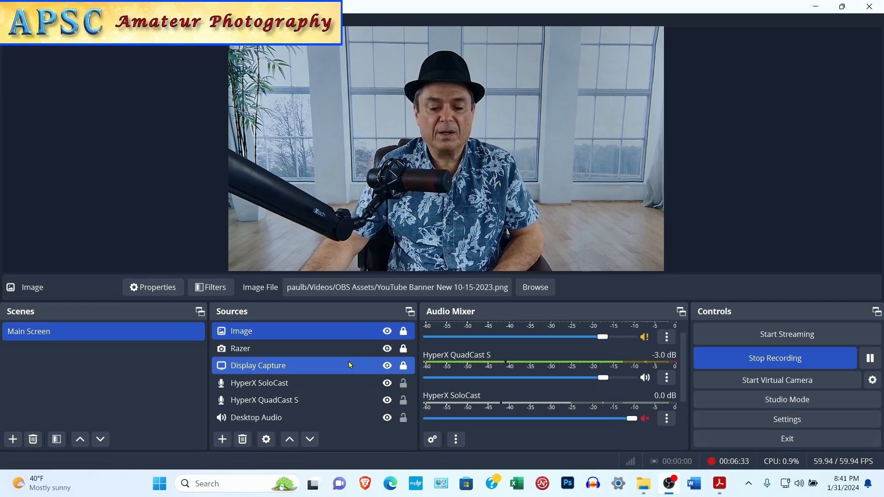
left_click(351, 348)
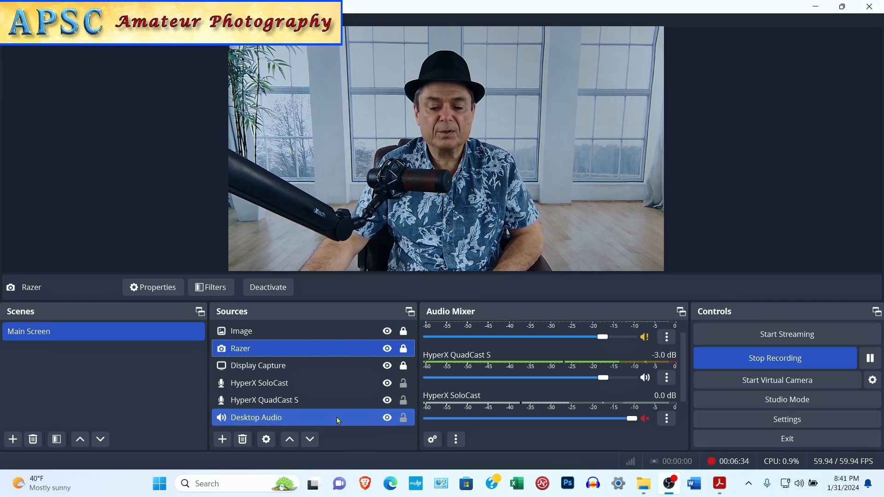
left_click(289, 441)
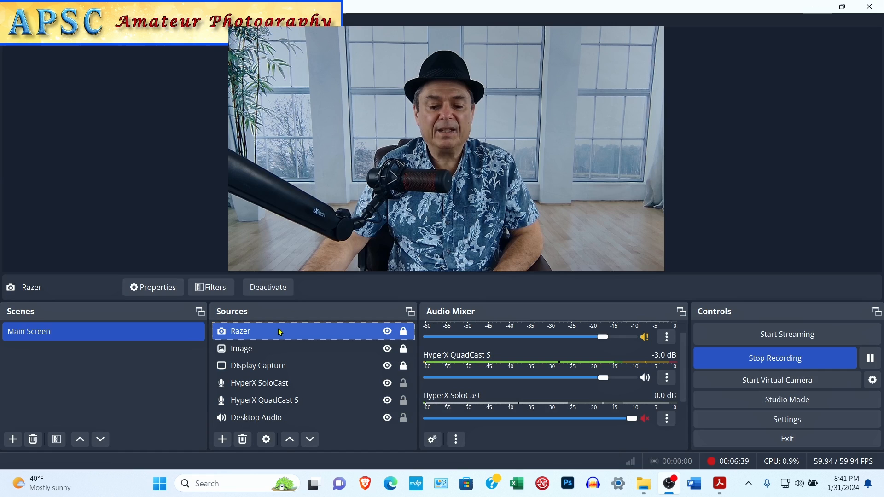
left_click(290, 348, "ctrl")
left_click(290, 347, "ctrl")
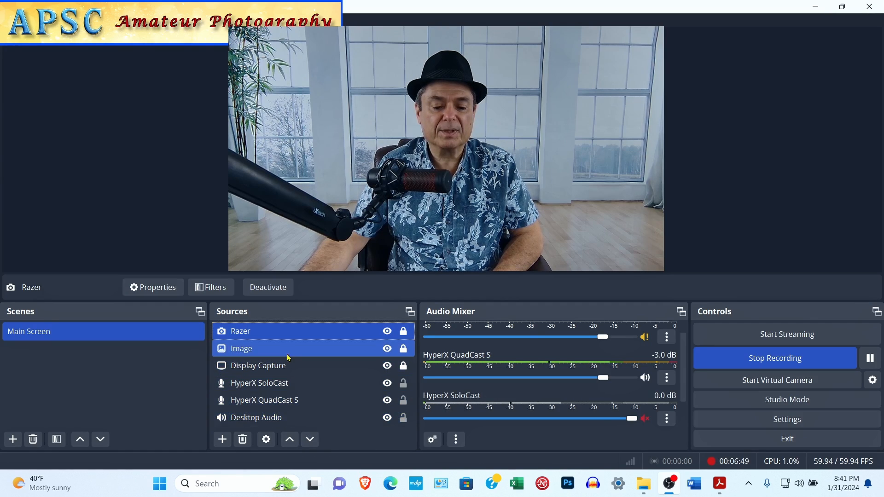
left_click(309, 441)
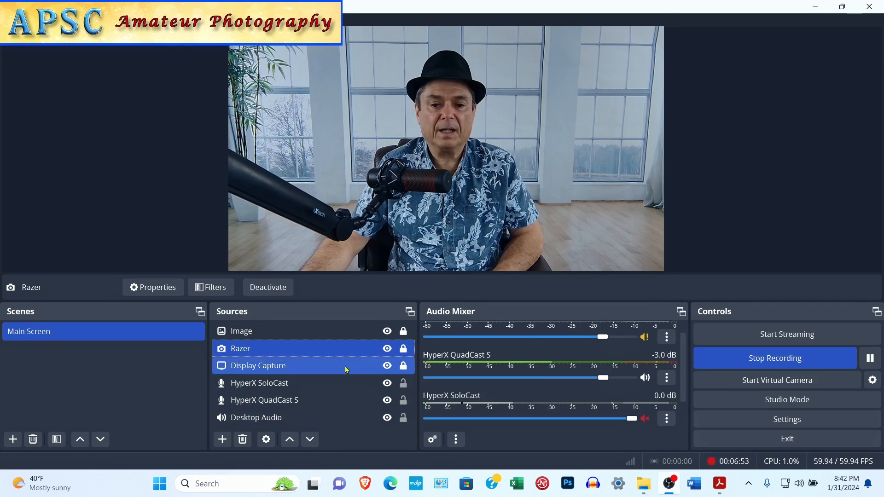
left_click(387, 332)
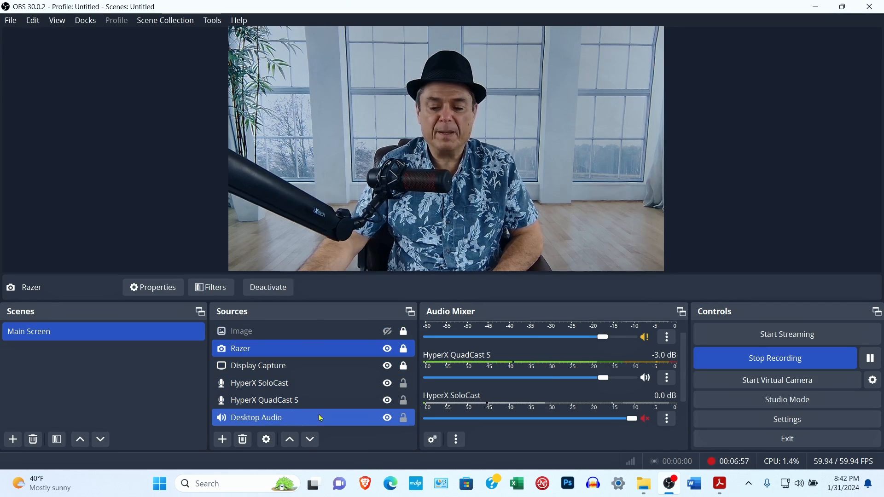
- Select HyperX SoloCast, then hide the Razer webcam so the preview shows the desktop
left_click(313, 389)
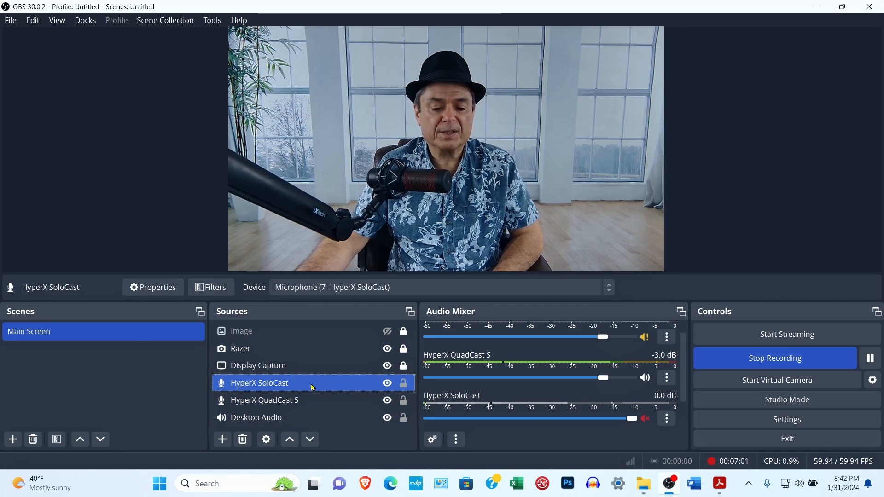
right_click(313, 388)
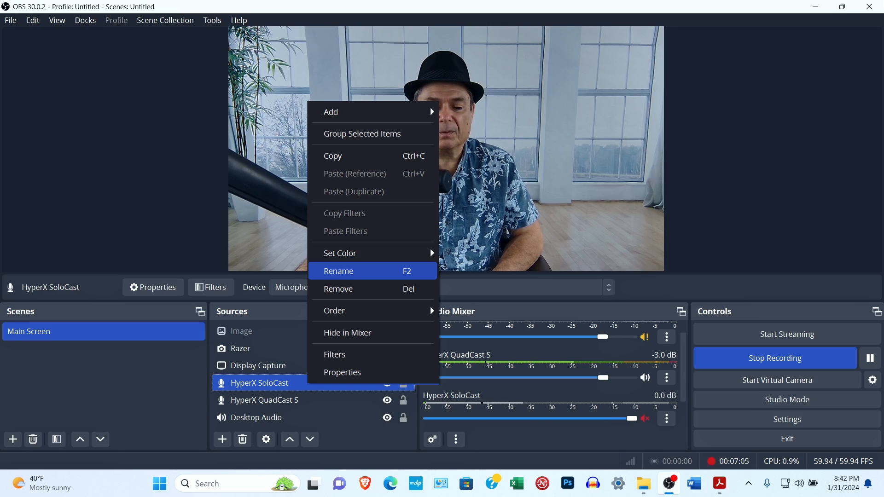
left_click(304, 390)
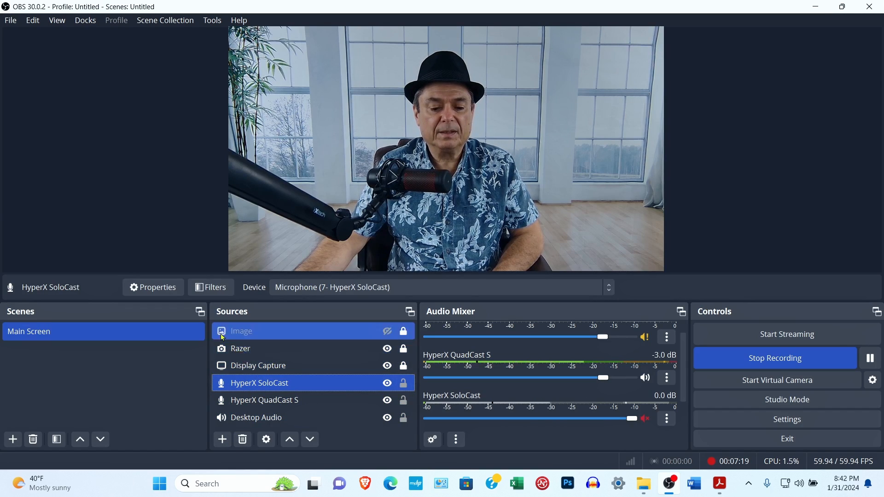
left_click(388, 348)
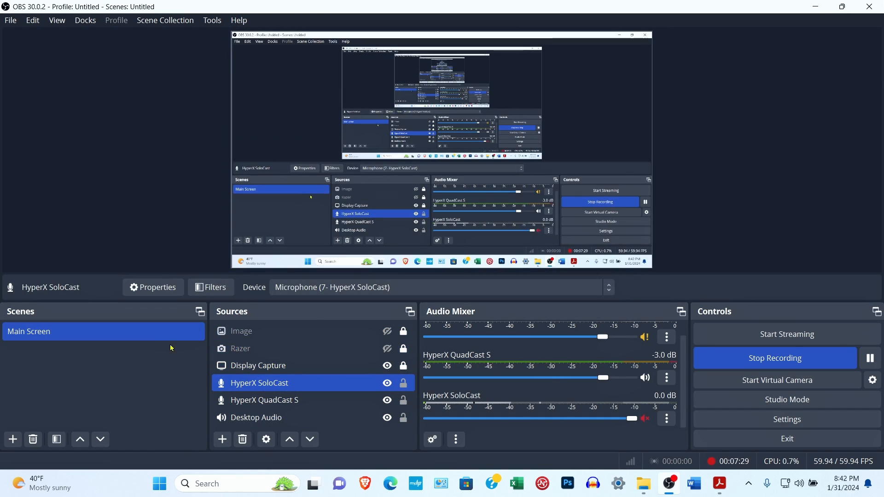
- Add a Noise Suppression filter to the HyperX SoloCast source
left_click(212, 288)
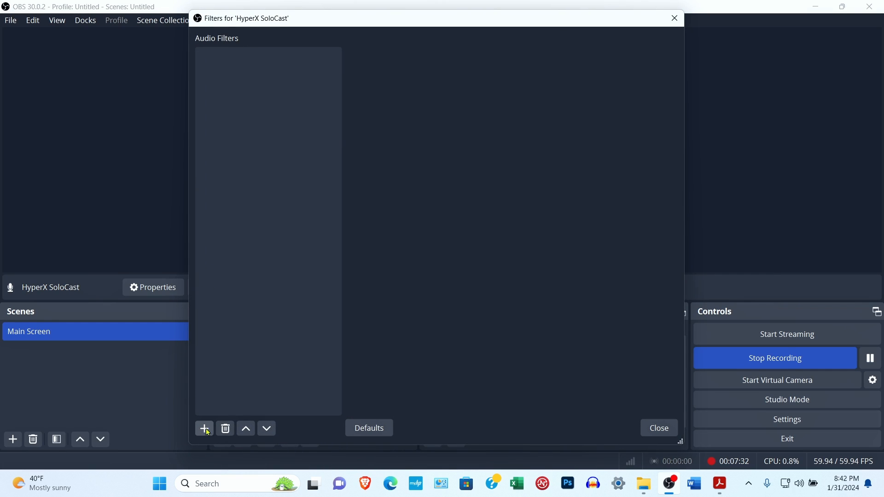
left_click(204, 429)
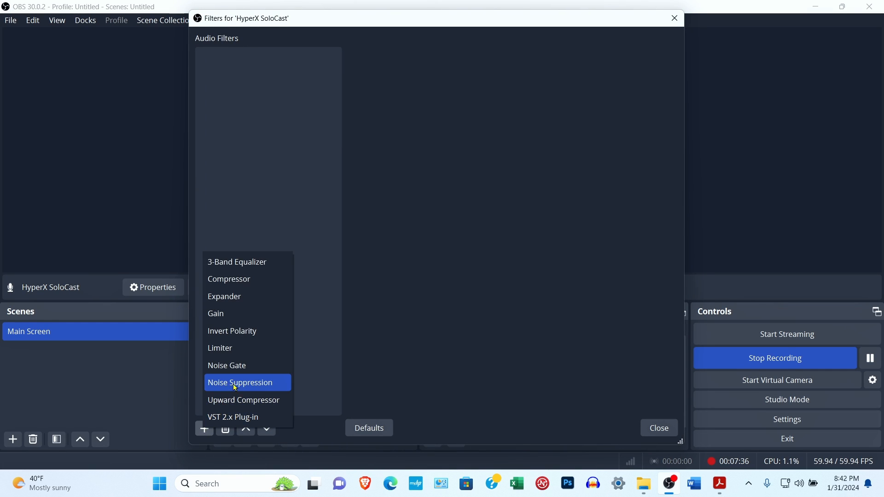
left_click(234, 383)
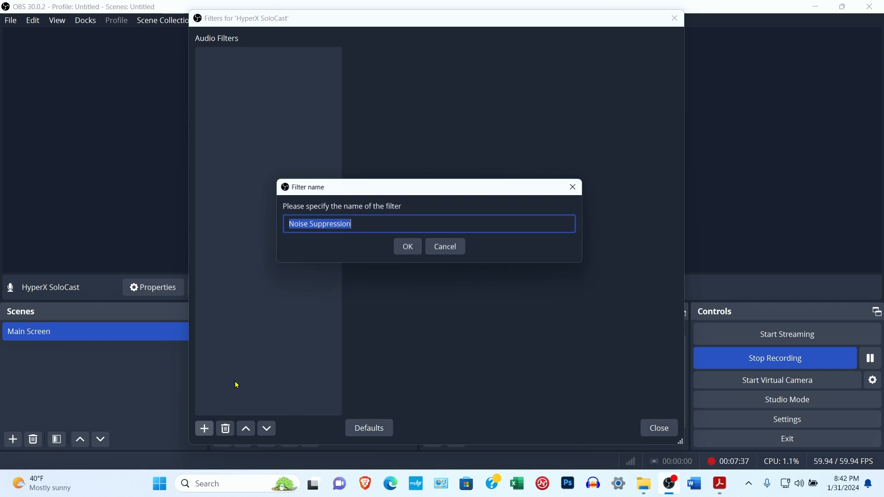
left_click(414, 248)
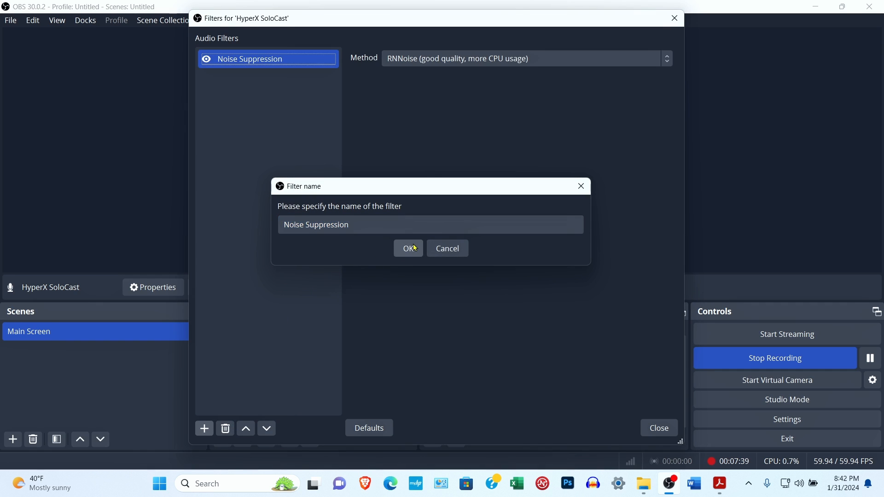
- Keep the Noise Suppression method at RNNoise and close the filters window
left_click(671, 59)
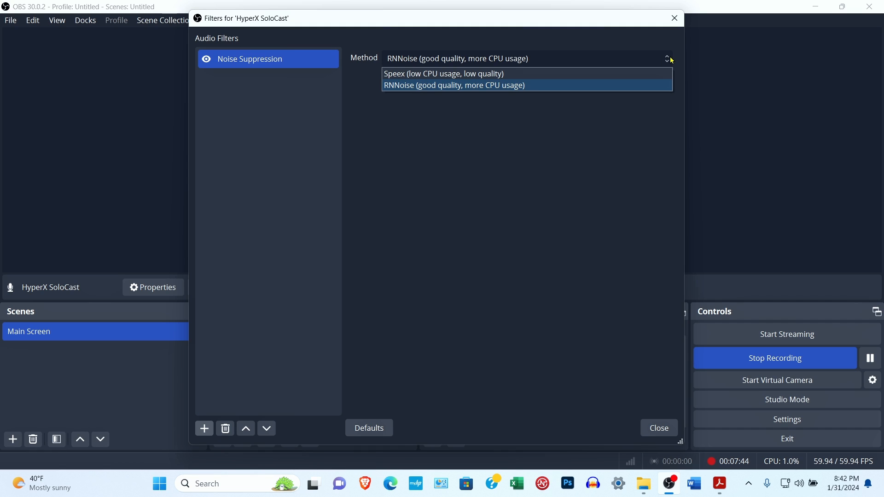
left_click(671, 60)
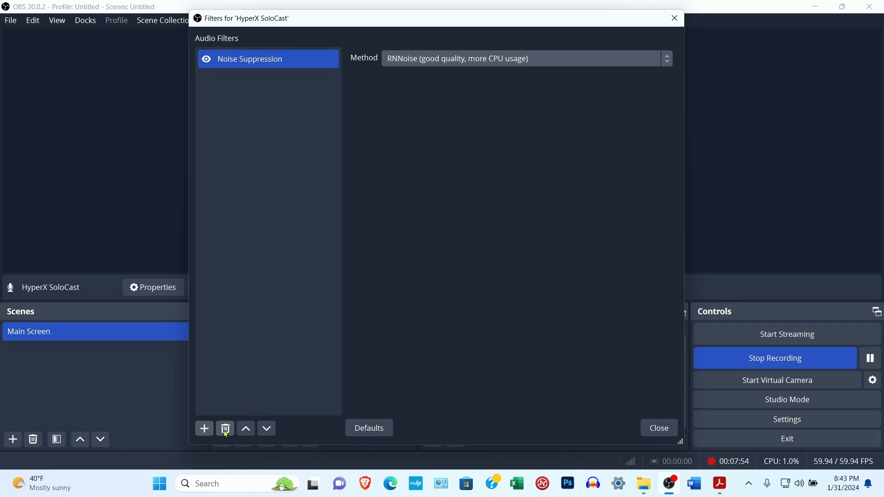
left_click(205, 429)
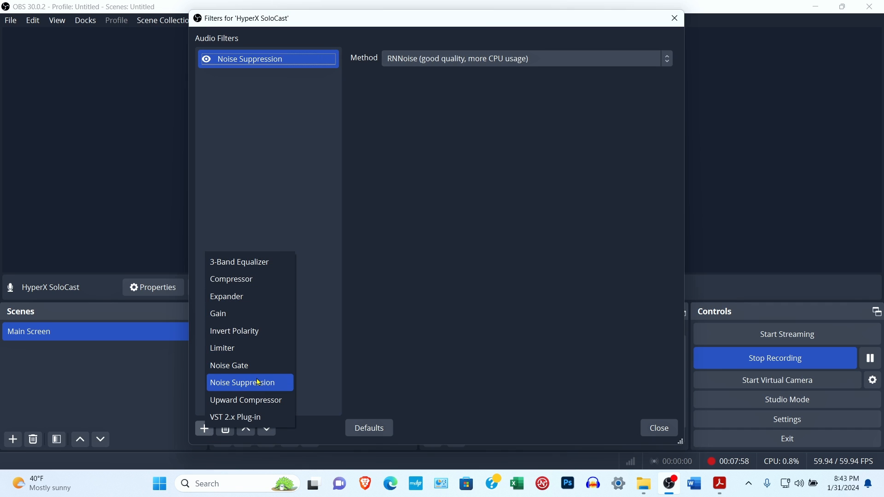
left_click(309, 364)
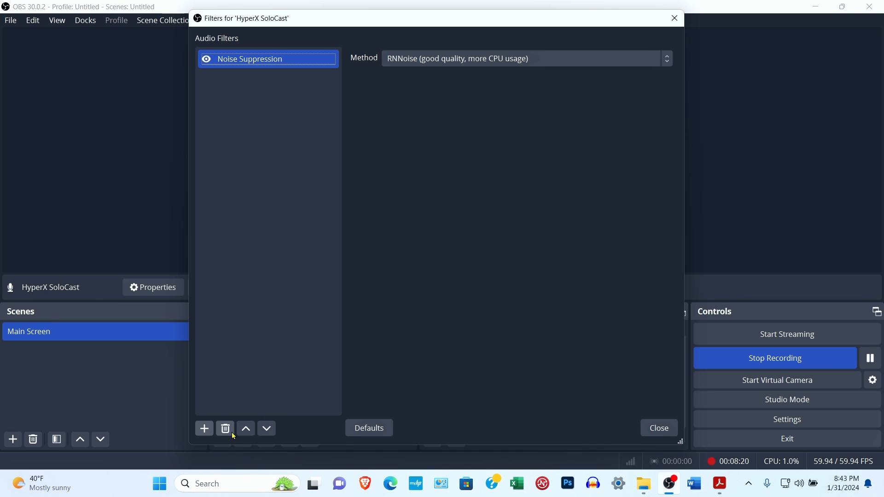
left_click(658, 429)
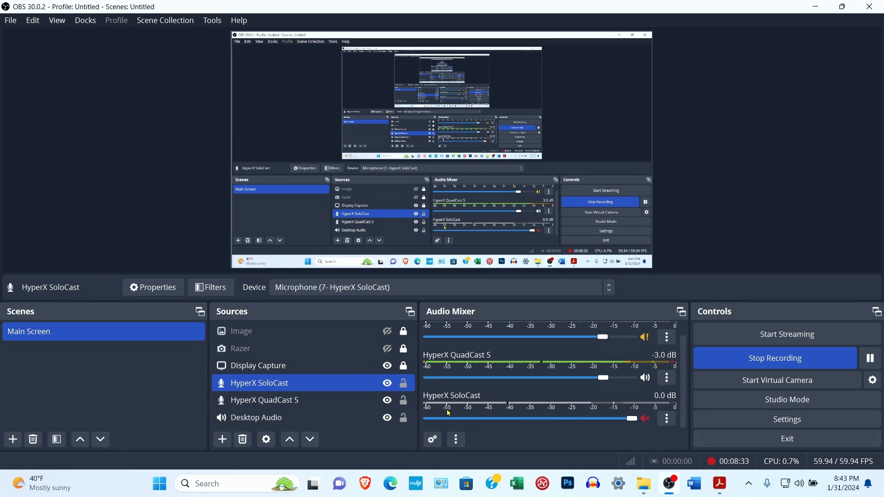
- Toggle the SoloCast's Noise Suppression filter off, then back on, closing the filters window each time
left_click(209, 289)
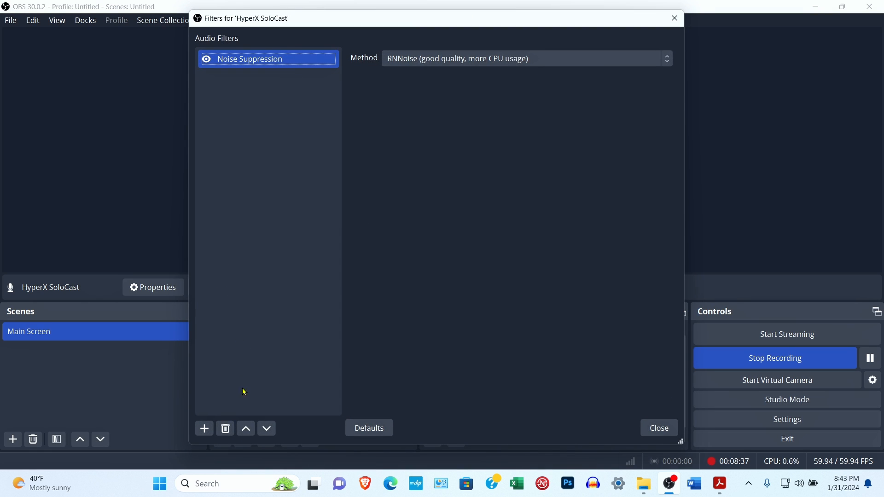
left_click(660, 429)
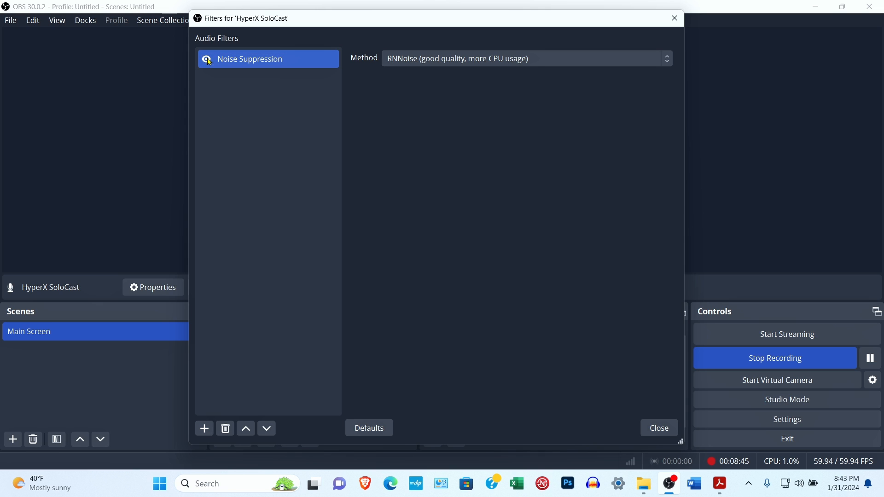
left_click(659, 429)
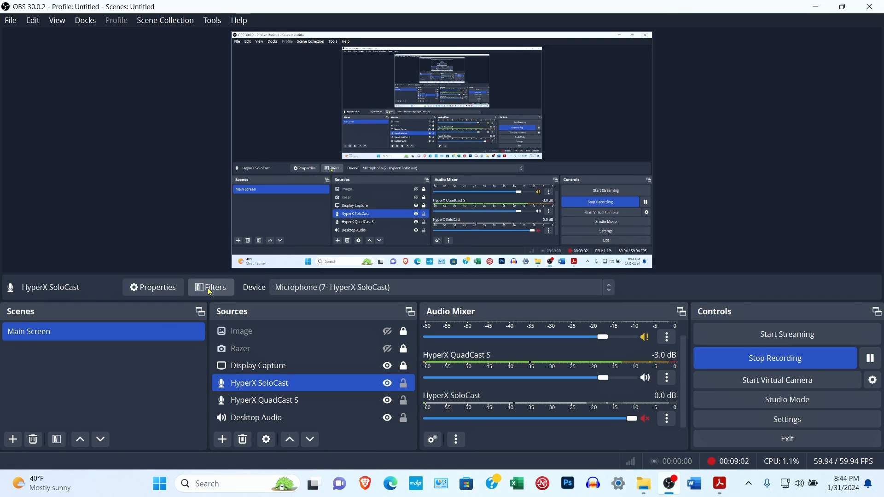
left_click(210, 291)
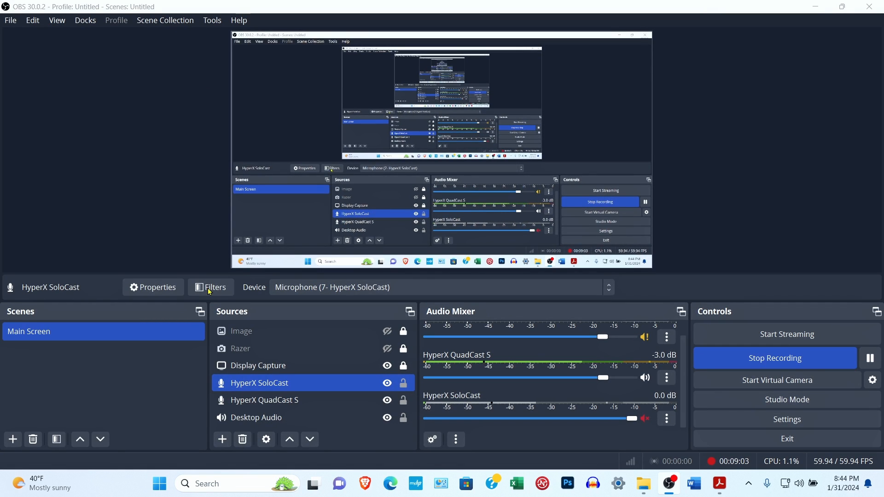
left_click(207, 59)
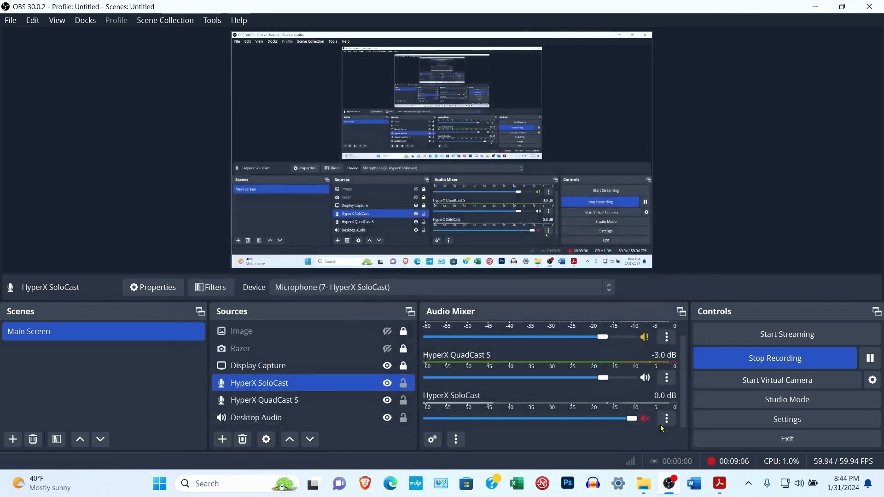
left_click(659, 428)
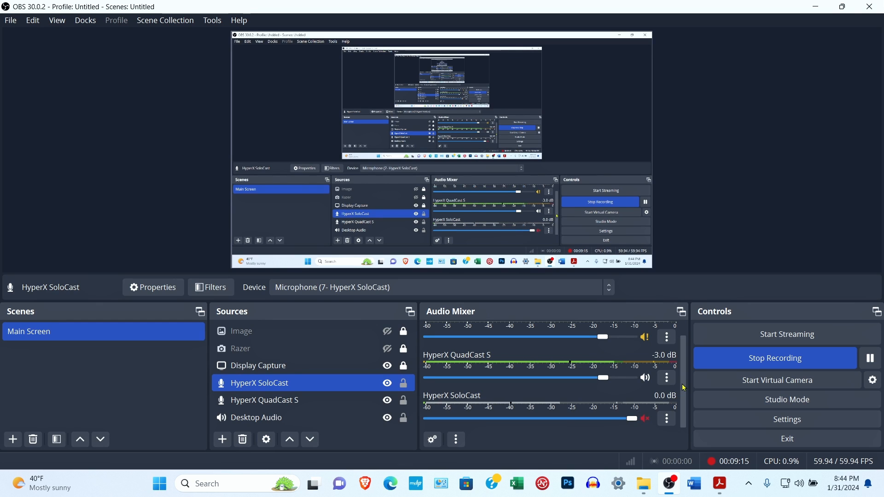
- Lower the HyperX SoloCast mixer volume to -2.7 dB, near QuadCast S's -3.0 dB
scroll(666, 333, "up", 1)
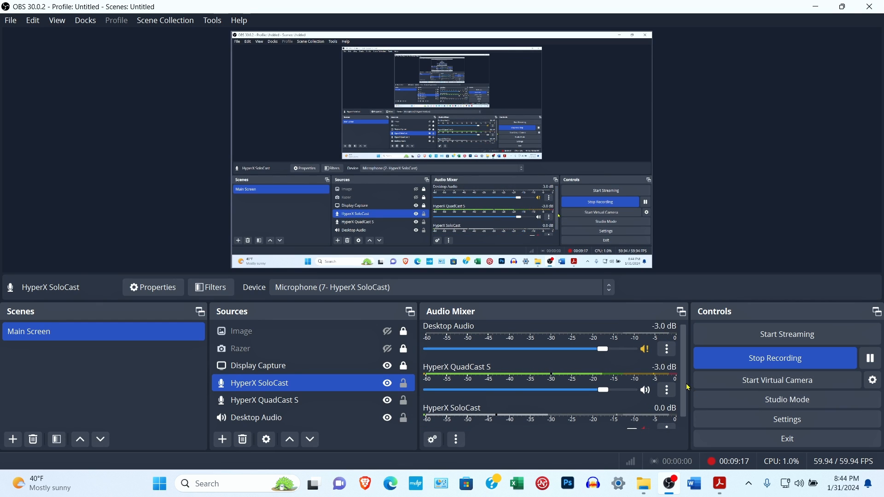
scroll(645, 418, "down", 1)
left_click_drag(635, 420, 604, 422)
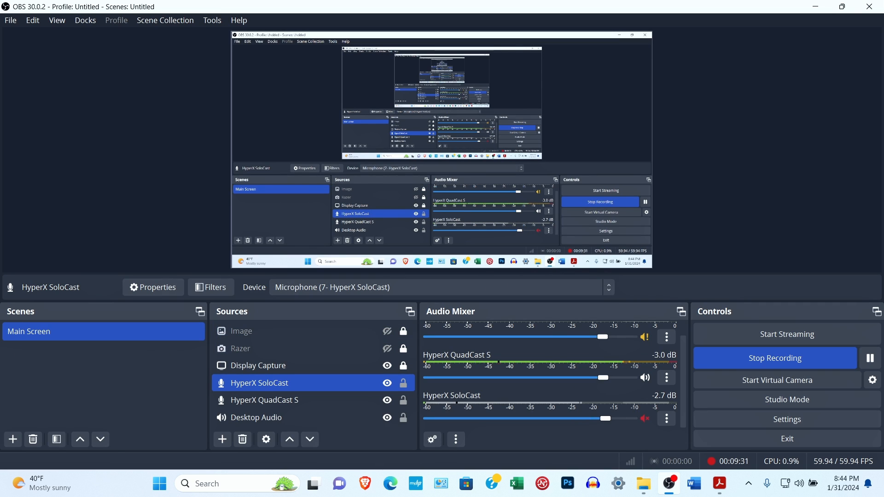
- In Advanced Audio Properties, set HyperX SoloCast to -3.0 dB and Mono
left_click(667, 420)
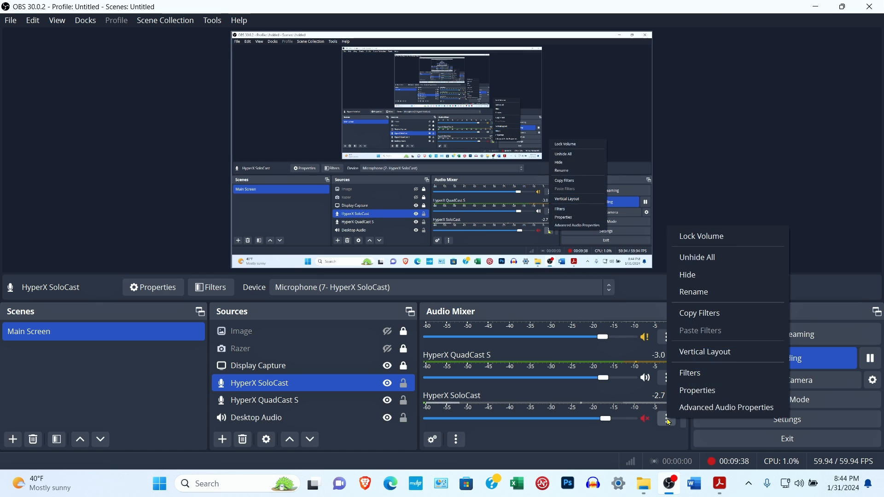
left_click(698, 408)
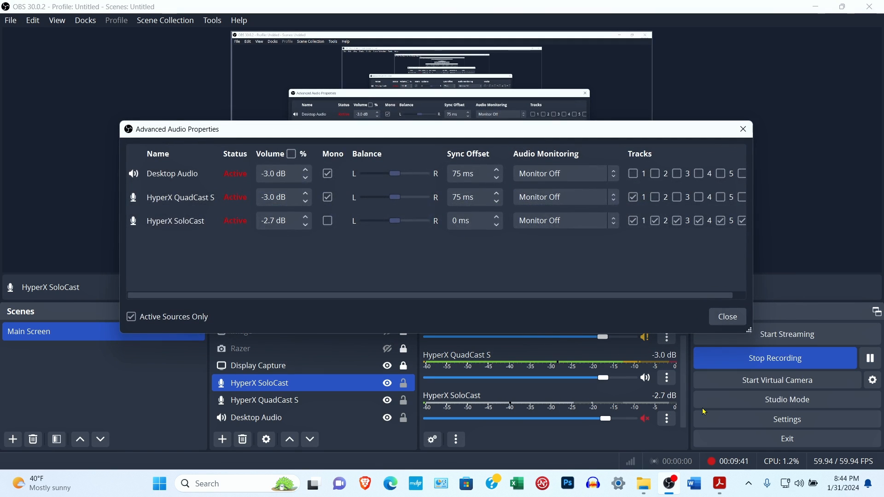
left_click_drag(527, 130, 520, 66)
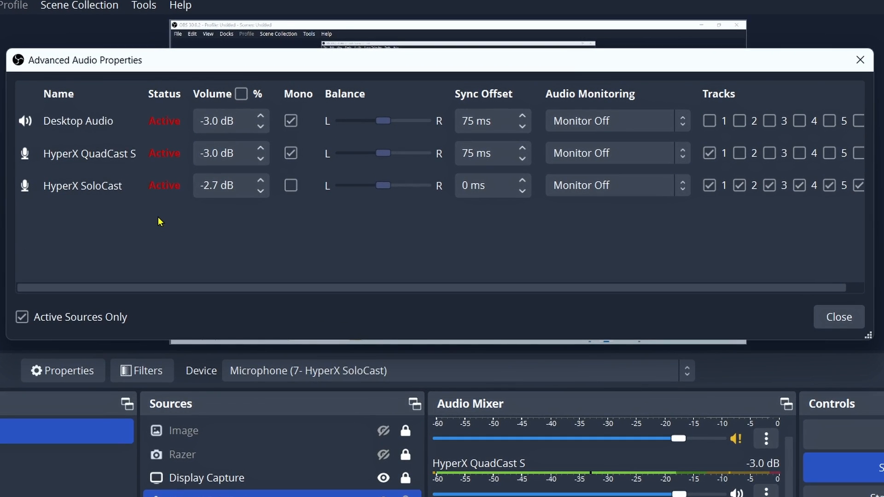
left_click(261, 191)
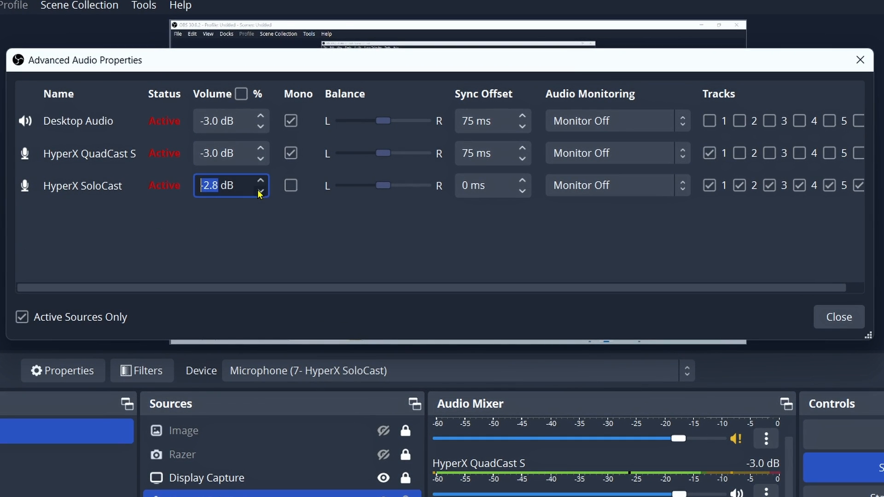
left_click(261, 191)
left_click(260, 191)
left_click(291, 186)
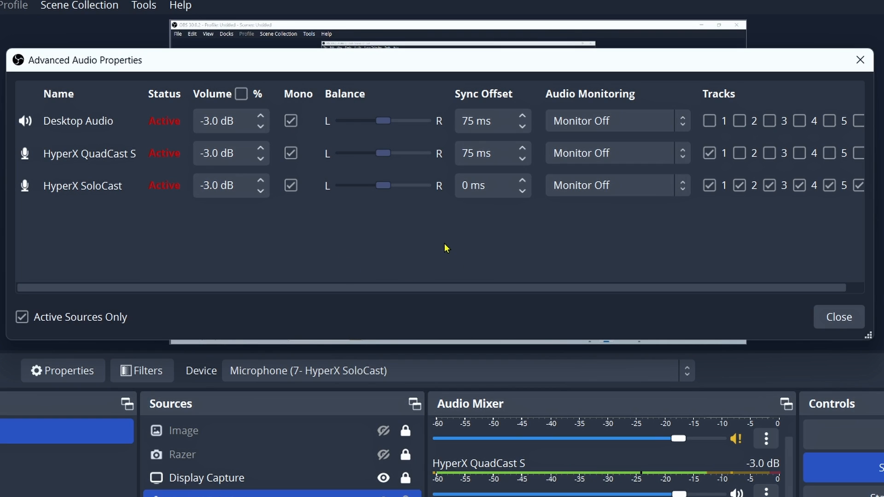
- Give HyperX SoloCast a 75 ms sync offset and assign it only to track 2
left_click_drag(503, 184, 410, 193)
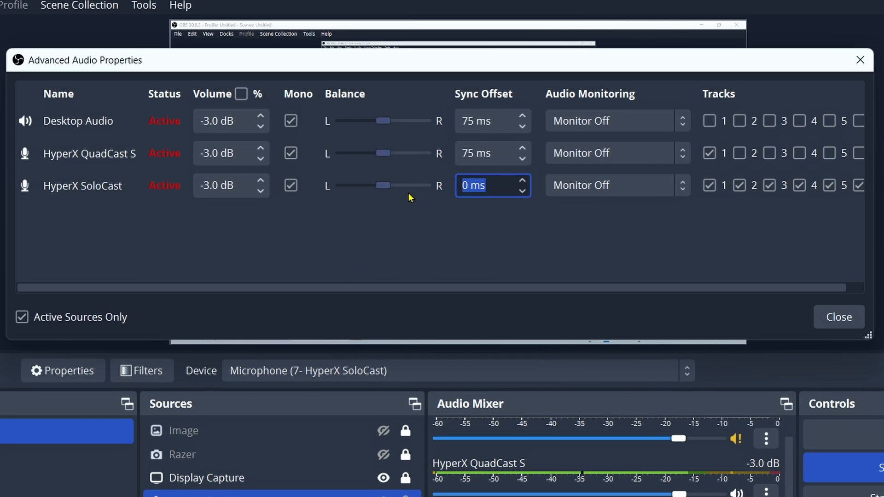
type("75")
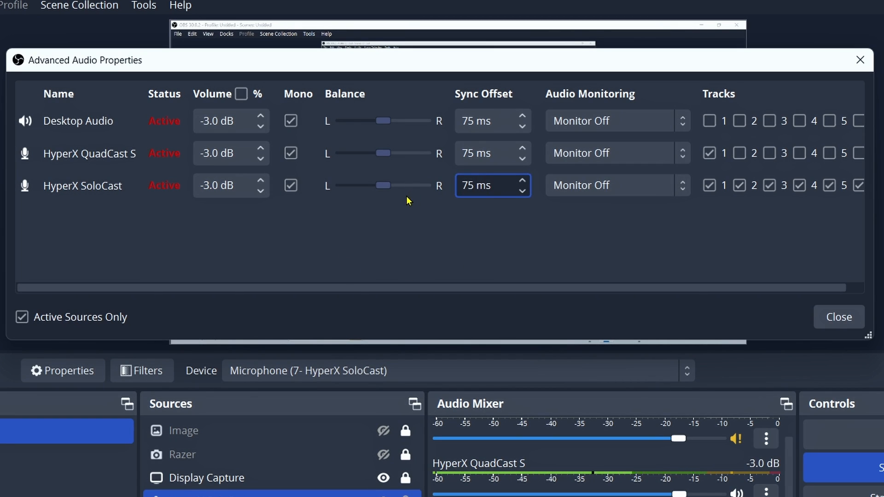
left_click_drag(503, 285, 568, 286)
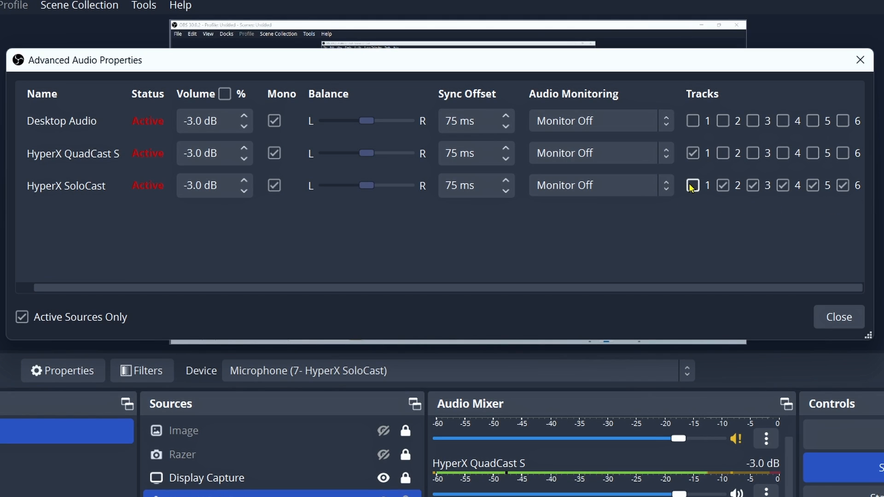
left_click(752, 186)
left_click(783, 186)
left_click(814, 187)
left_click(844, 186)
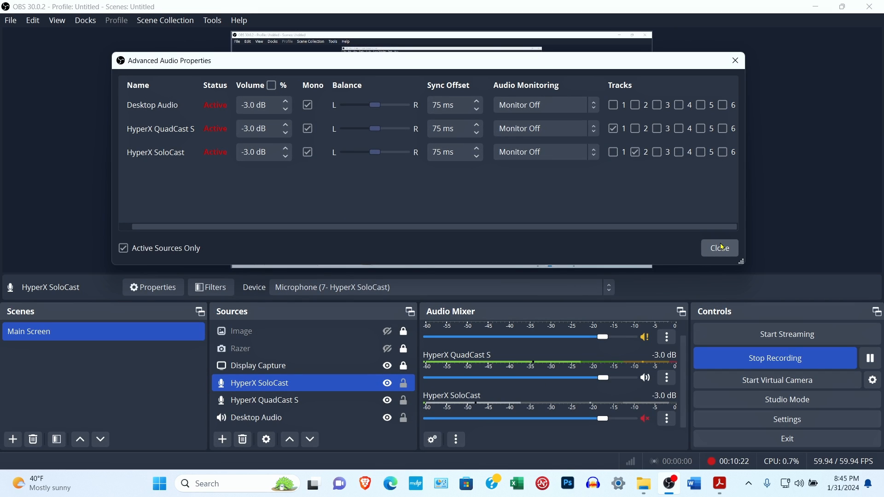
- Close Advanced Audio Properties, then confirm the SoloCast device remains Microphone (7- HyperX SoloCast) without changes
left_click(721, 248)
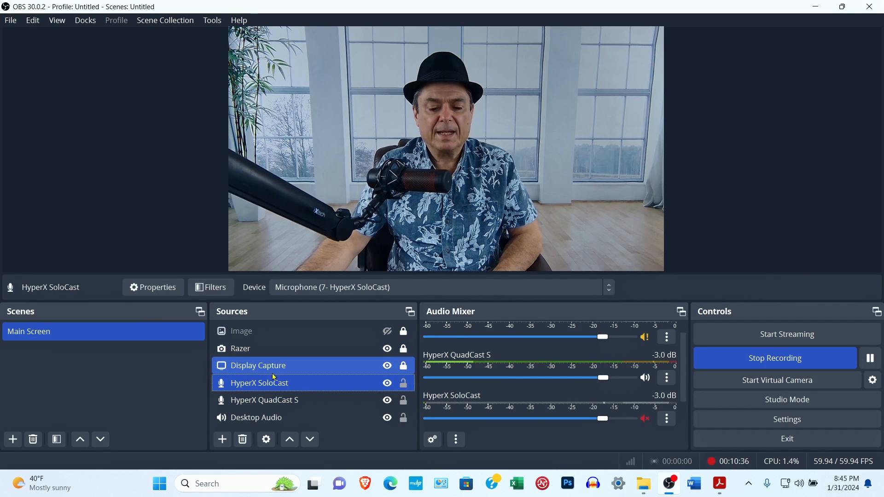
right_click(299, 383)
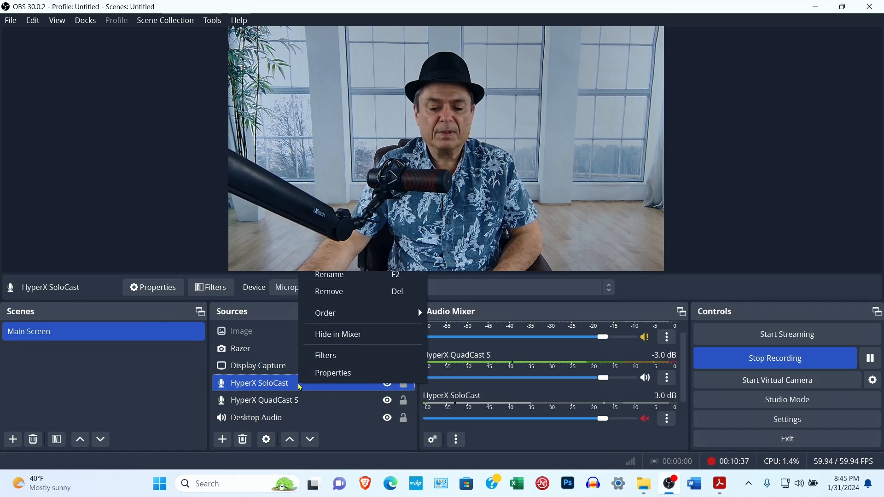
left_click(344, 376)
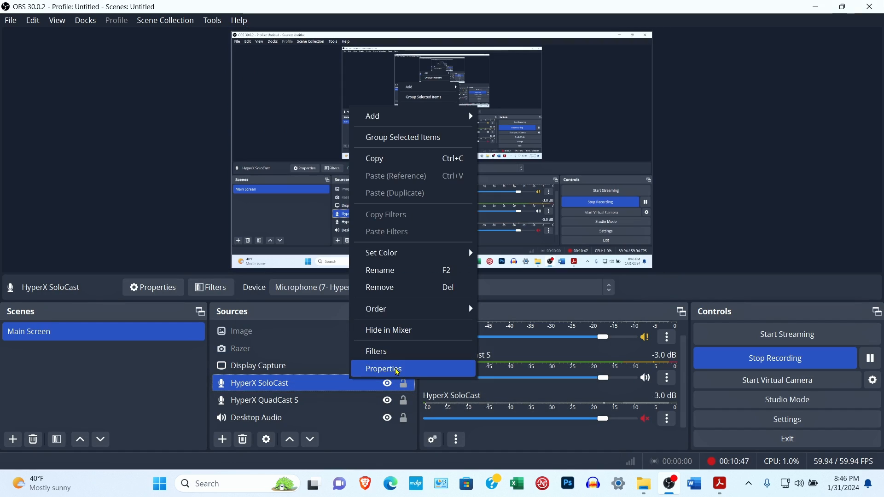
left_click(397, 371)
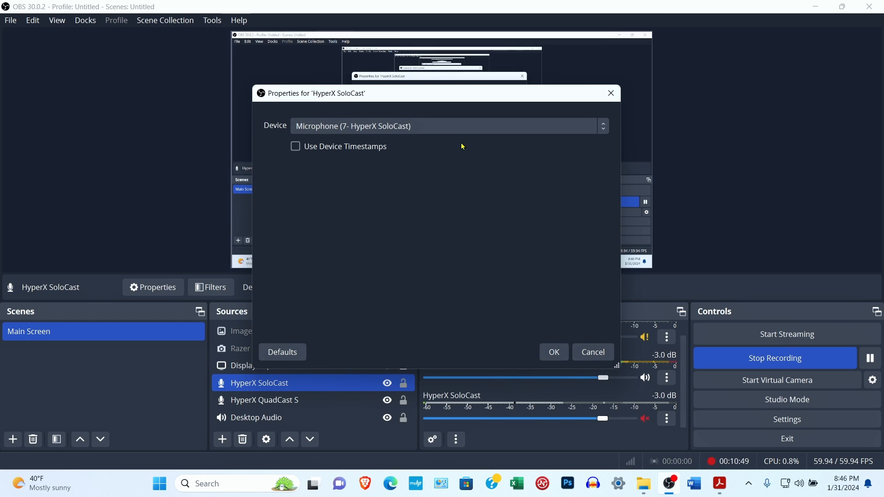
left_click(605, 127)
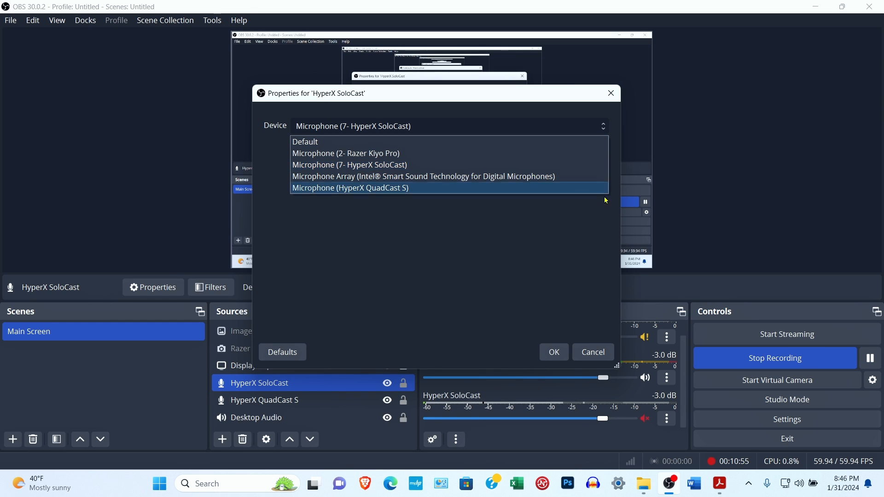
left_click(592, 354)
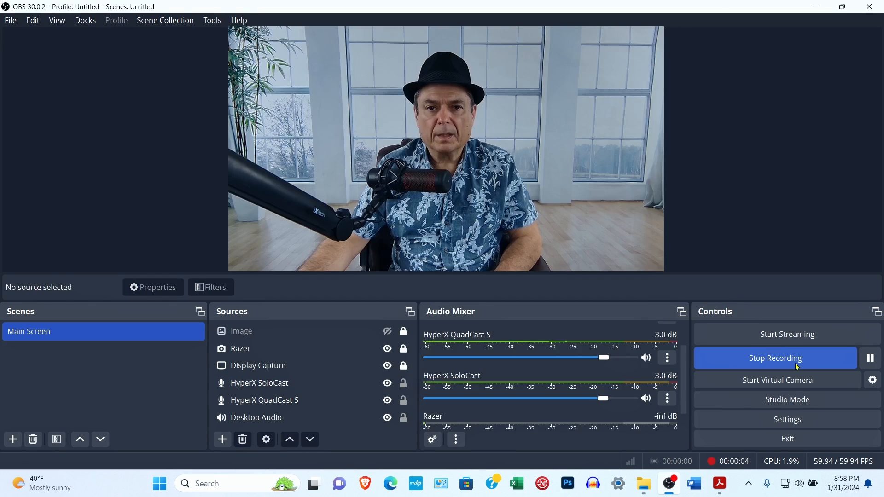